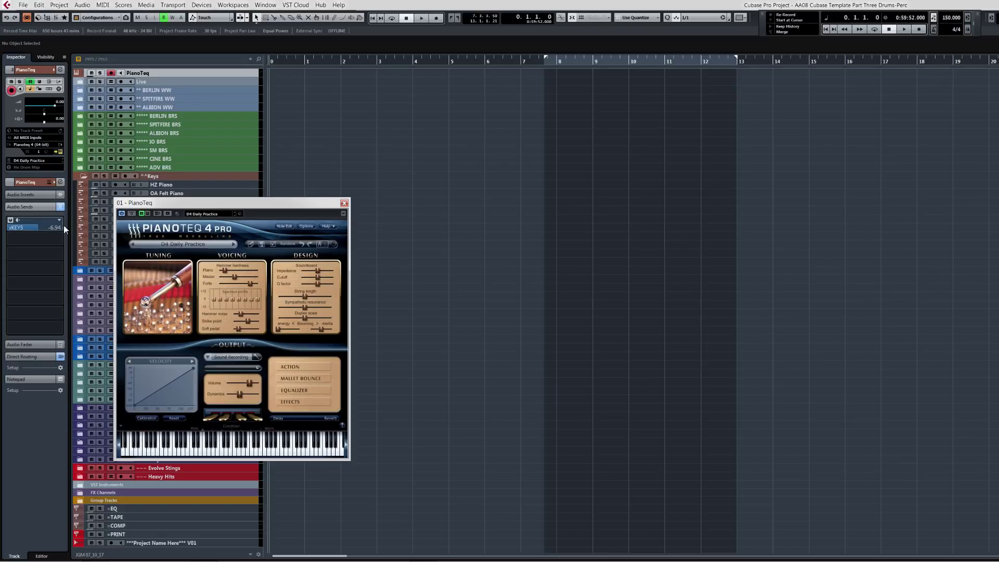
Step: Set the PianoTeq track's xKEYS send to 0.00, make it pre-fader, and lower the channel fader to about -6.8
{"action": "left_click", "coordinate": [33, 228], "text": "ctrl"}
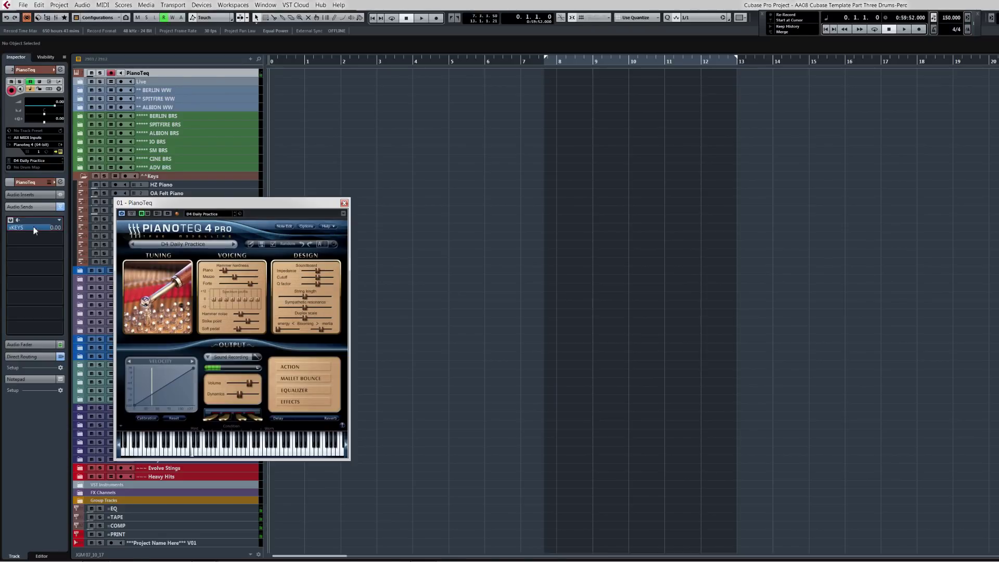
{"action": "left_click", "coordinate": [18, 221]}
{"action": "left_click", "coordinate": [38, 342]}
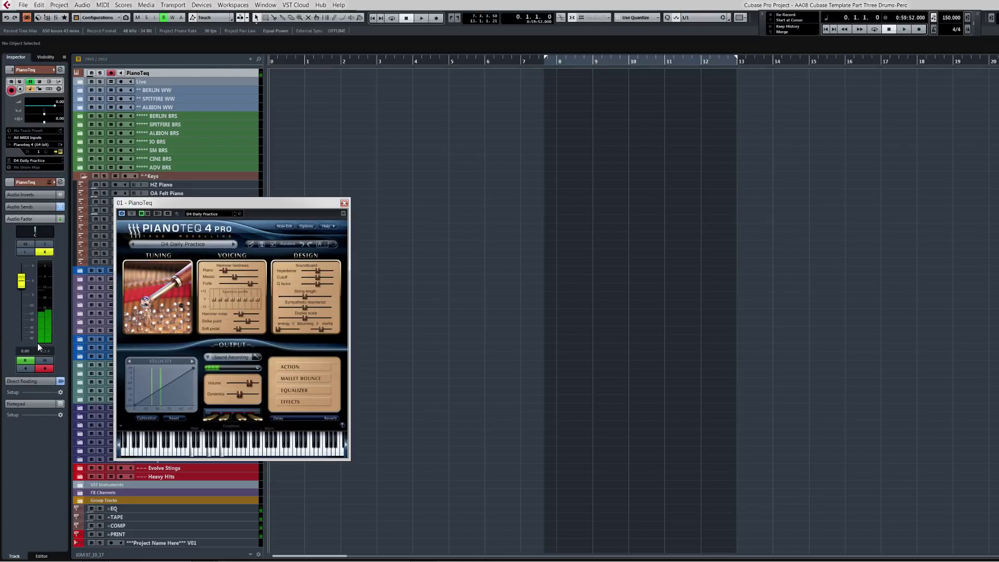
{"action": "left_click_drag", "start_coordinate": [20, 285], "coordinate": [21, 299]}
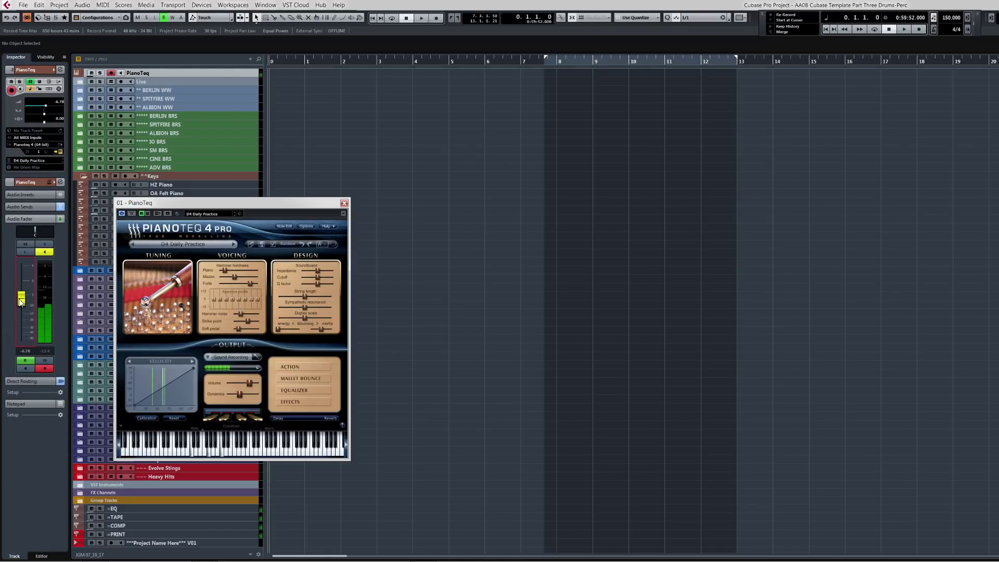
Step: Switch the xKEYS send back to post-fader and return the PianoTeq channel fader to 0.00
{"action": "left_click", "coordinate": [36, 207]}
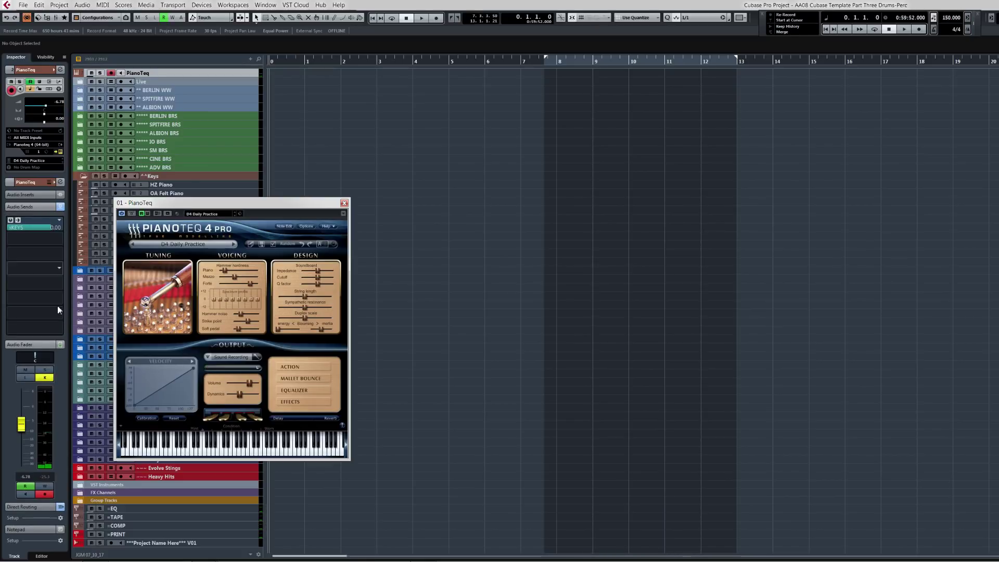
{"action": "left_click", "coordinate": [18, 220]}
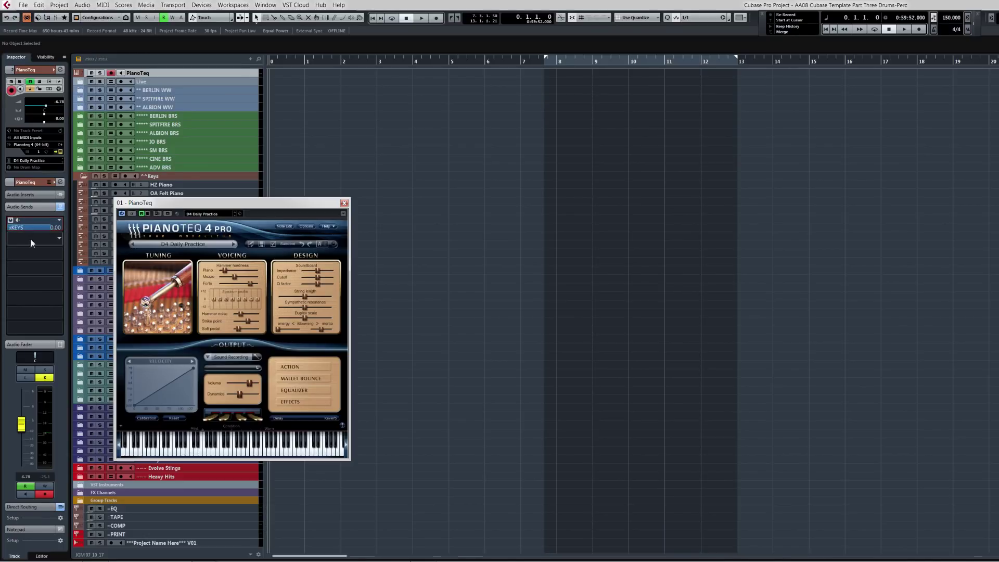
{"action": "left_click", "coordinate": [22, 425], "text": "ctrl"}
{"action": "mouse_move", "coordinate": [23, 426]}
{"action": "left_mouse_down"}
{"action": "mouse_move", "coordinate": [22, 465]}
{"action": "mouse_move", "coordinate": [28, 414]}
{"action": "left_mouse_up"}
Step: Make the xKEYS send pre-fader, pull the PianoTeq fader all the way down, and reset it to 0.00
{"action": "left_click", "coordinate": [18, 221]}
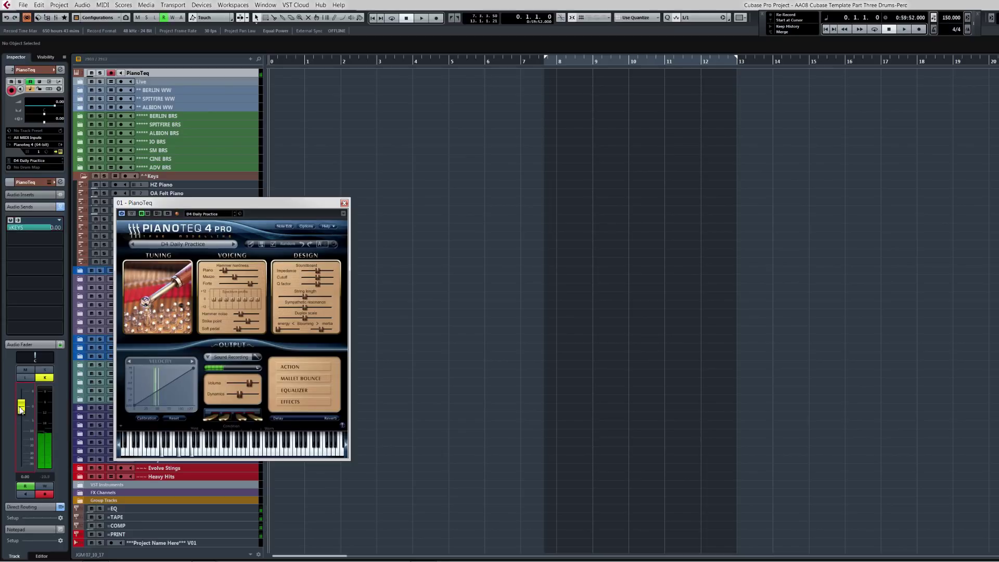
{"action": "left_click_drag", "start_coordinate": [21, 410], "coordinate": [24, 466]}
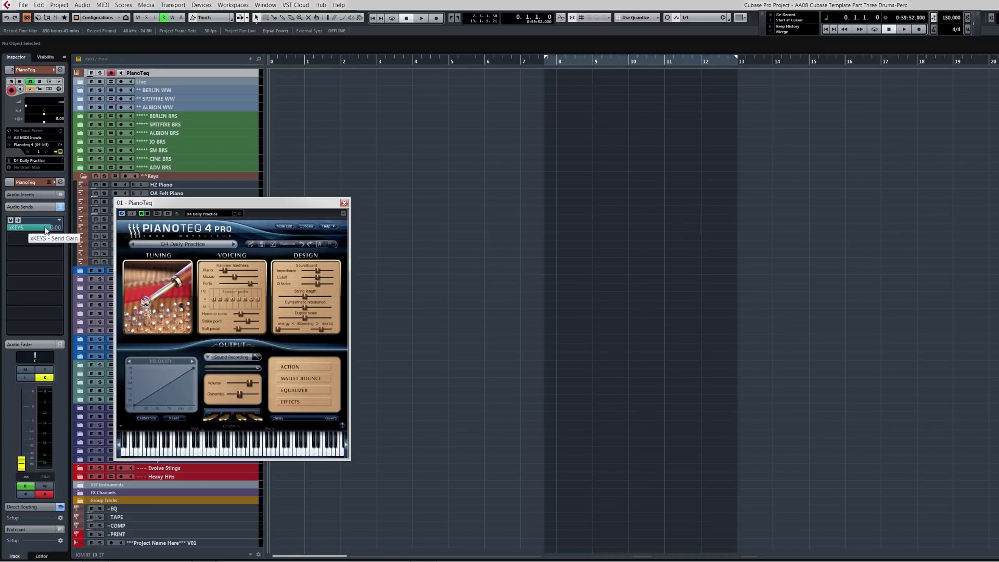
{"action": "left_click", "coordinate": [20, 464], "text": "ctrl"}
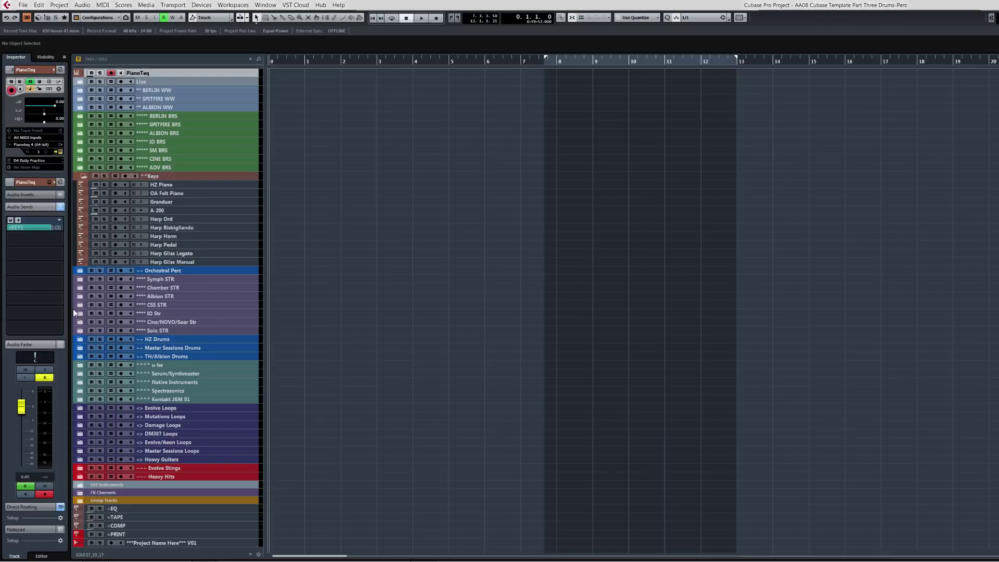
Step: Toggle the xKEYS send off and on again, and lower the PianoTeq channel fader to about -7.04
{"action": "left_click", "coordinate": [12, 220]}
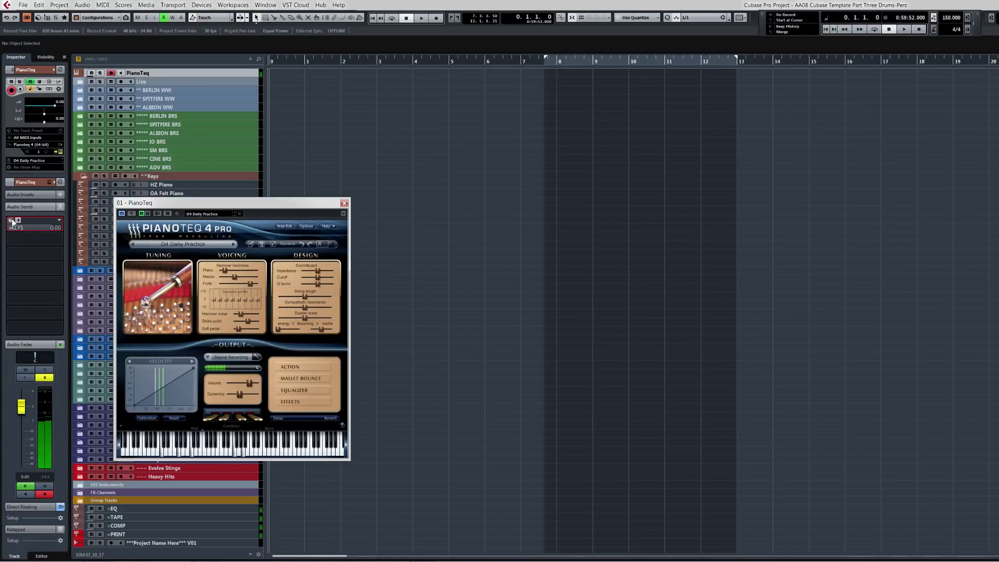
{"action": "left_click", "coordinate": [11, 221]}
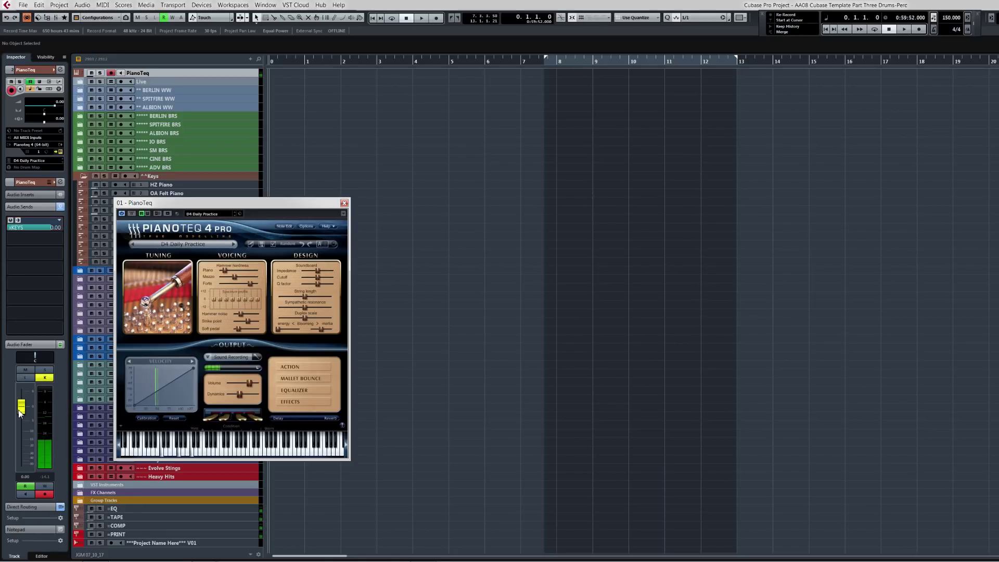
{"action": "left_click_drag", "start_coordinate": [21, 411], "coordinate": [21, 431]}
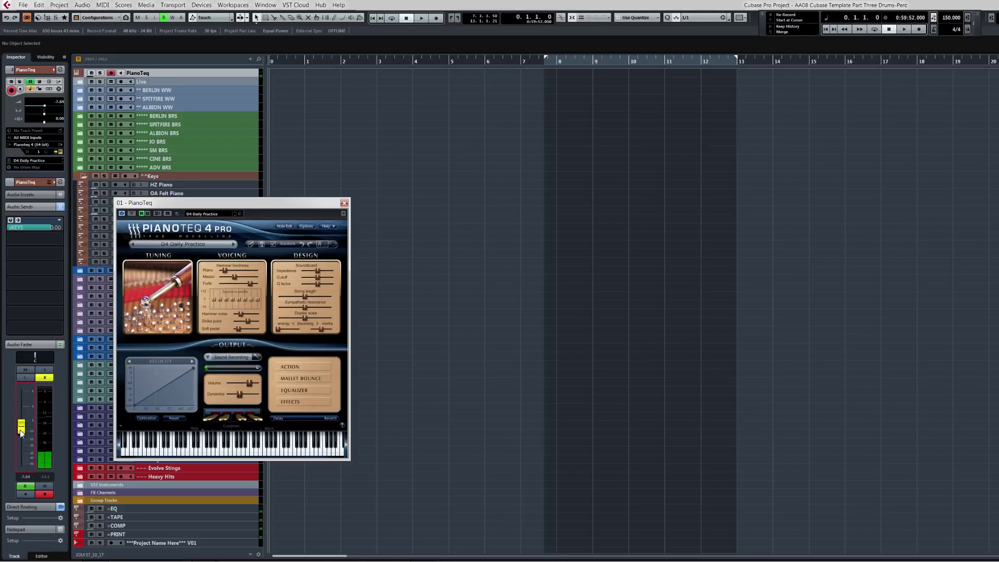
{"action": "left_click", "coordinate": [343, 203]}
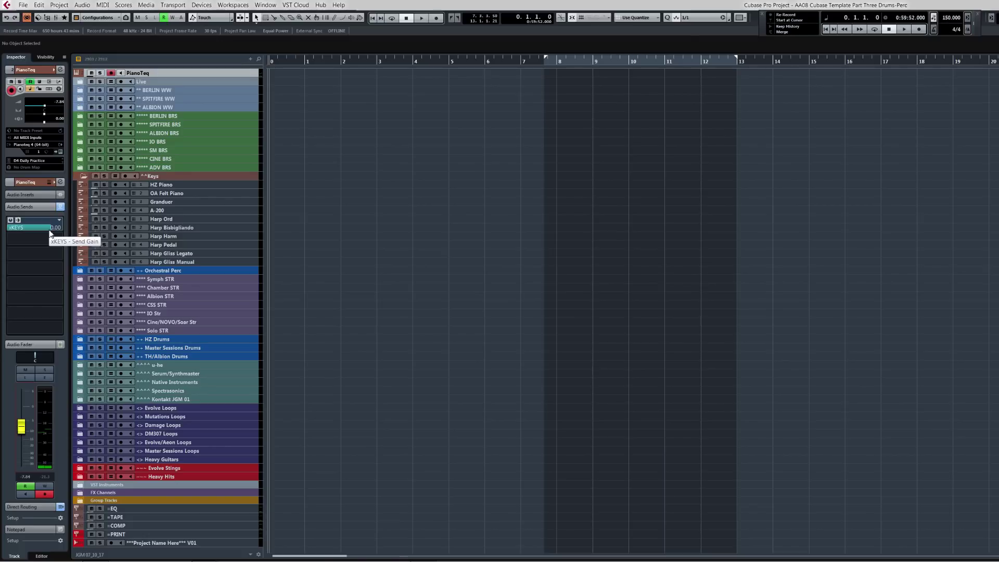
Step: Reset the PianoTeq fader to 0.00 and set the xKEYS send to post-fader at a level of -7.27
{"action": "left_click", "coordinate": [20, 426], "text": "ctrl"}
{"action": "left_click", "coordinate": [18, 220]}
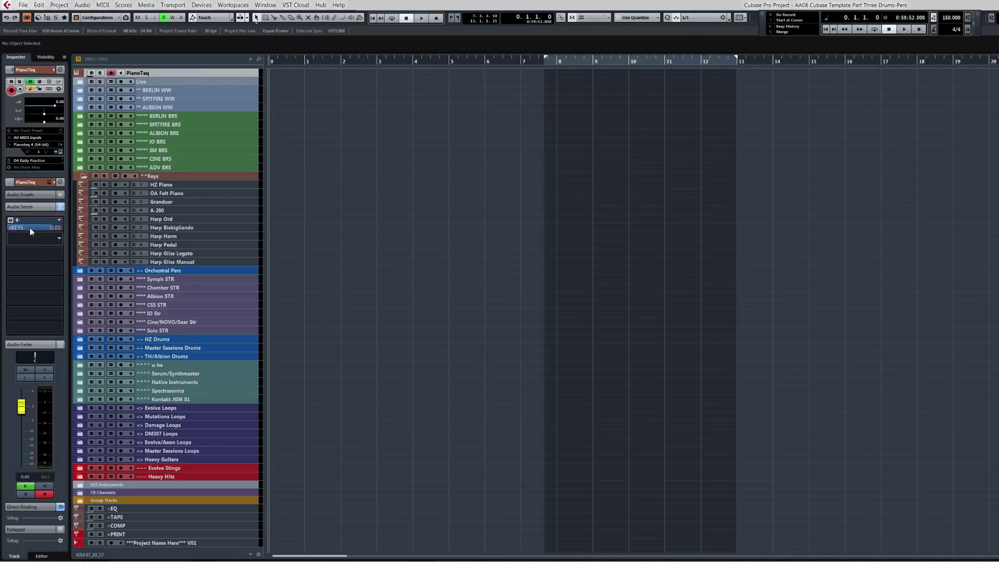
{"action": "left_click", "coordinate": [50, 227]}
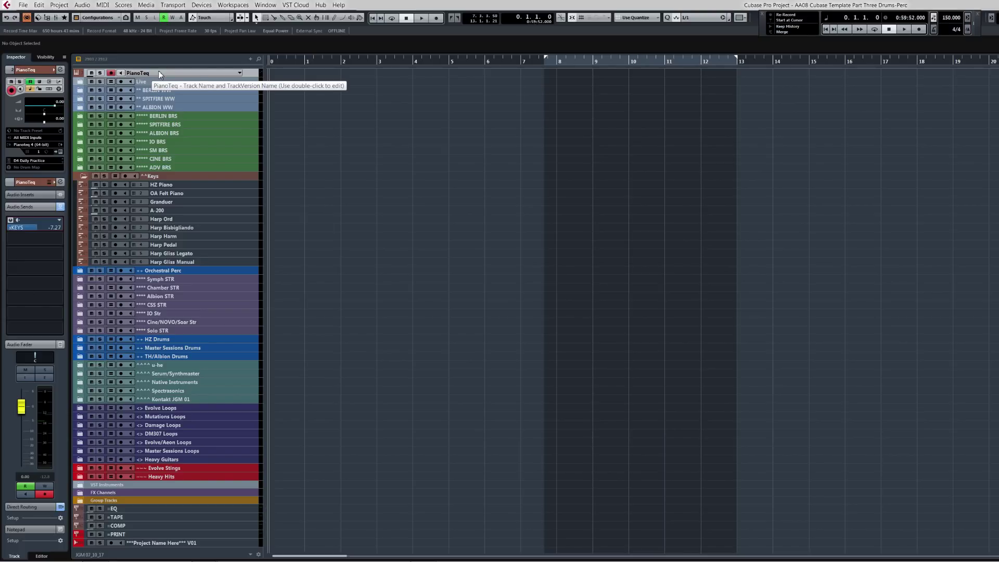
Step: Open the PianoTeq instrument and try its piano Condition control between the mint and worn ends, returning it to mint
{"action": "key", "text": "e"}
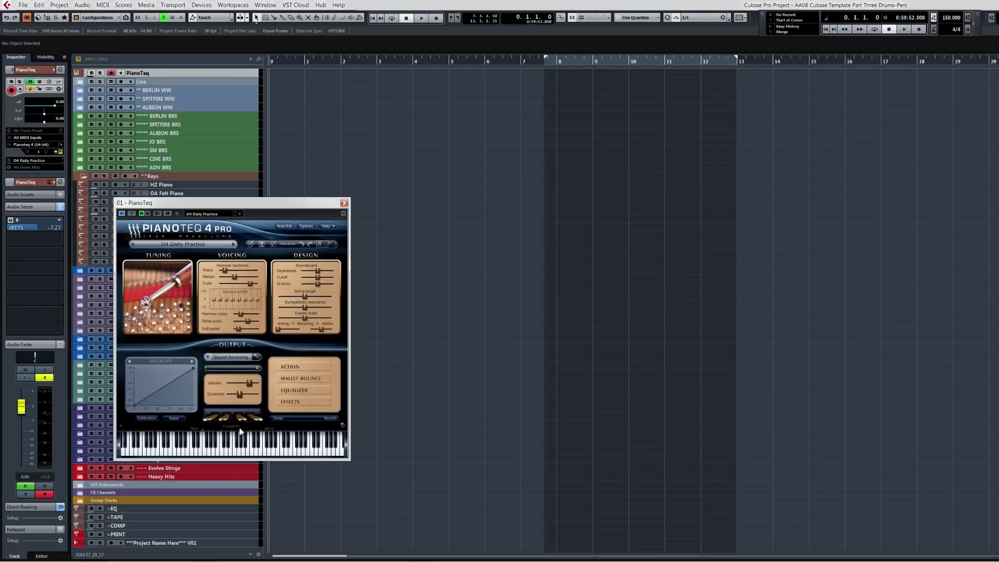
{"action": "left_click_drag", "start_coordinate": [201, 432], "coordinate": [329, 432]}
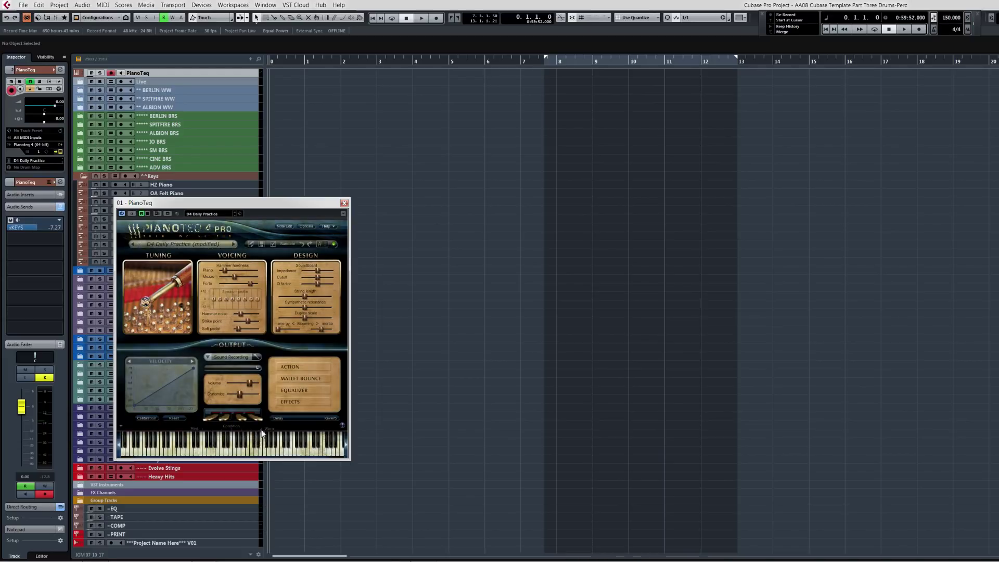
{"action": "left_click_drag", "start_coordinate": [261, 433], "coordinate": [54, 441]}
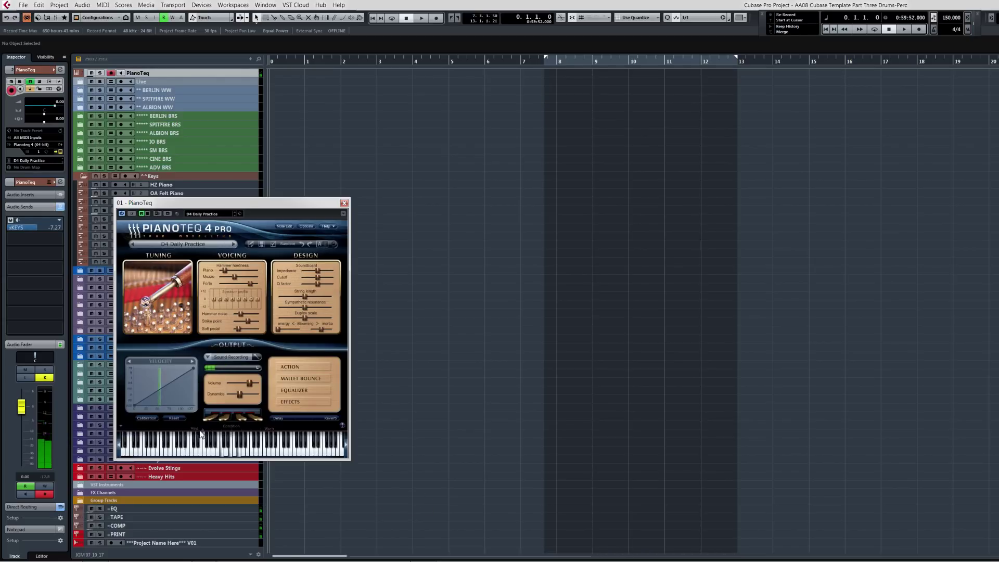
{"action": "left_click_drag", "start_coordinate": [214, 434], "coordinate": [272, 441]}
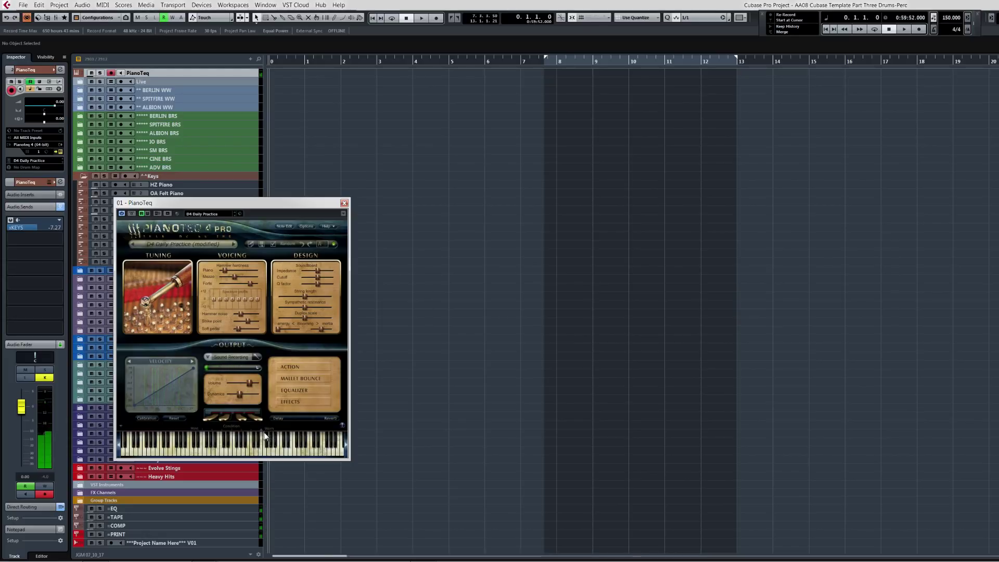
{"action": "mouse_move", "coordinate": [261, 430]}
{"action": "left_click_drag", "start_coordinate": [261, 433], "coordinate": [98, 433]}
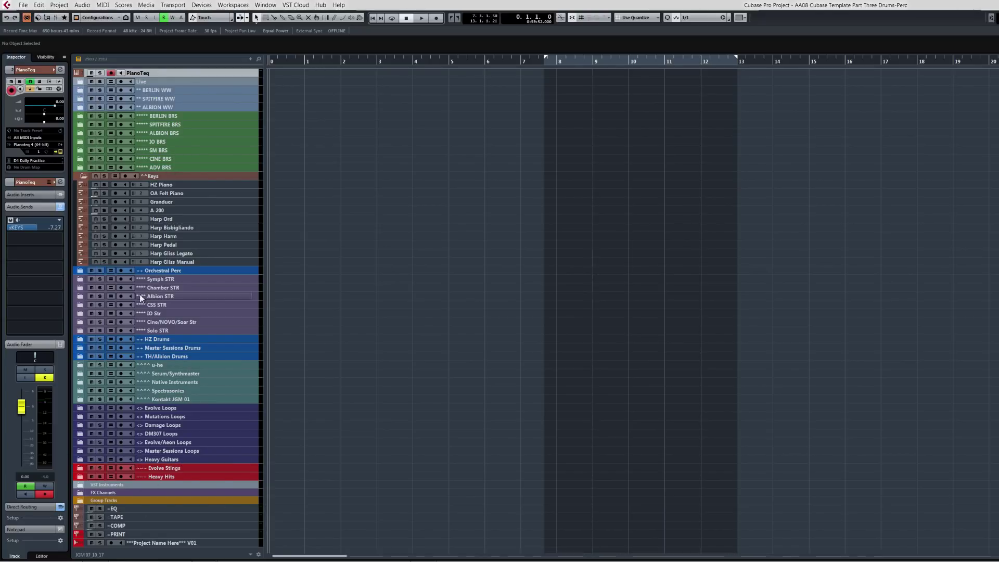
Step: Select the HZ Piano track, close the PianoTeq instrument window, and switch to Vienna Ensemble Pro Server
{"action": "left_click", "coordinate": [179, 183]}
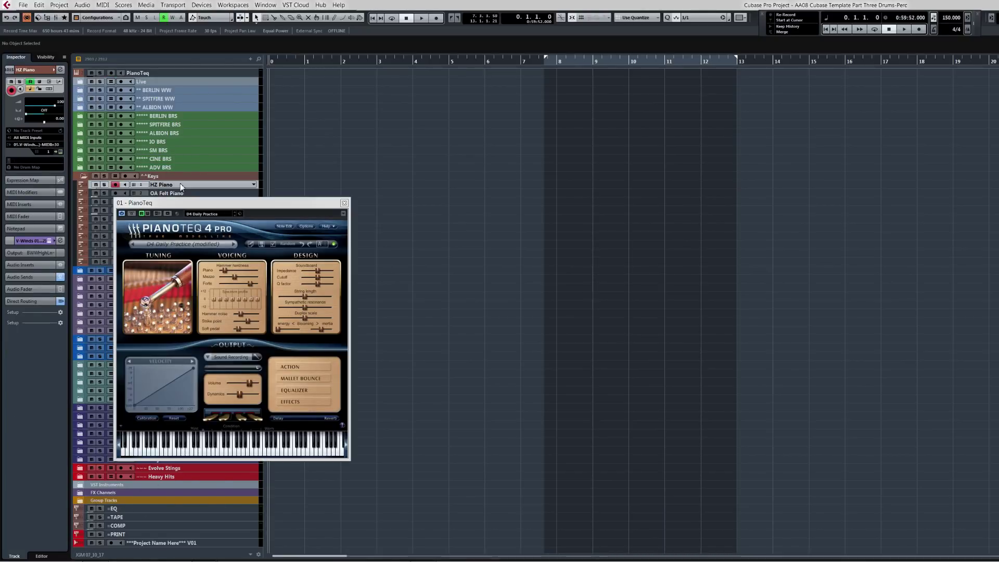
{"action": "left_click", "coordinate": [343, 203]}
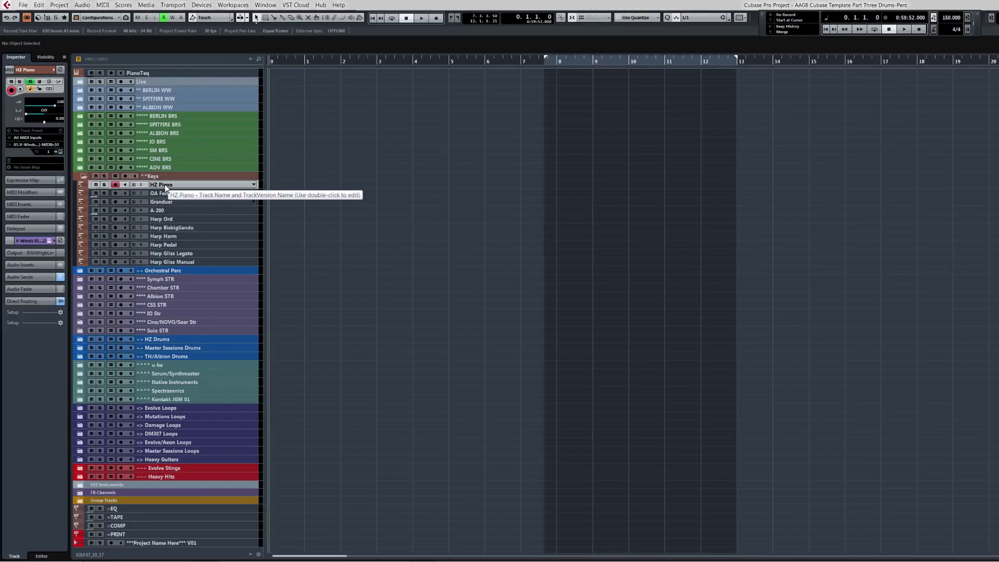
{"action": "key", "text": "super+7"}
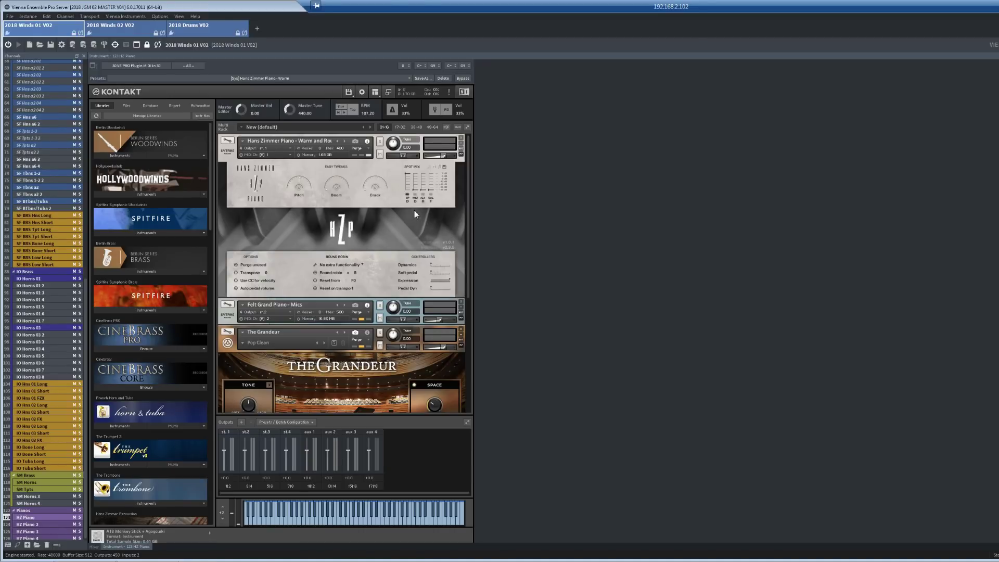
Step: Toggle the first spot mic of the Hans Zimmer Piano in Kontakt, and switch back to Cubase
{"action": "left_click", "coordinate": [407, 194]}
{"action": "left_click", "coordinate": [410, 200]}
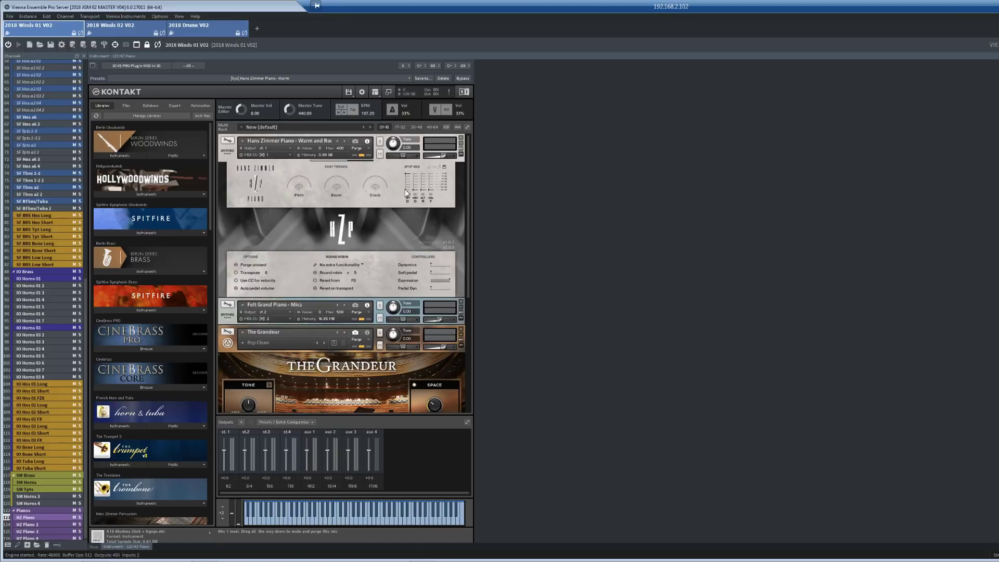
{"action": "key", "text": "alt+Tab"}
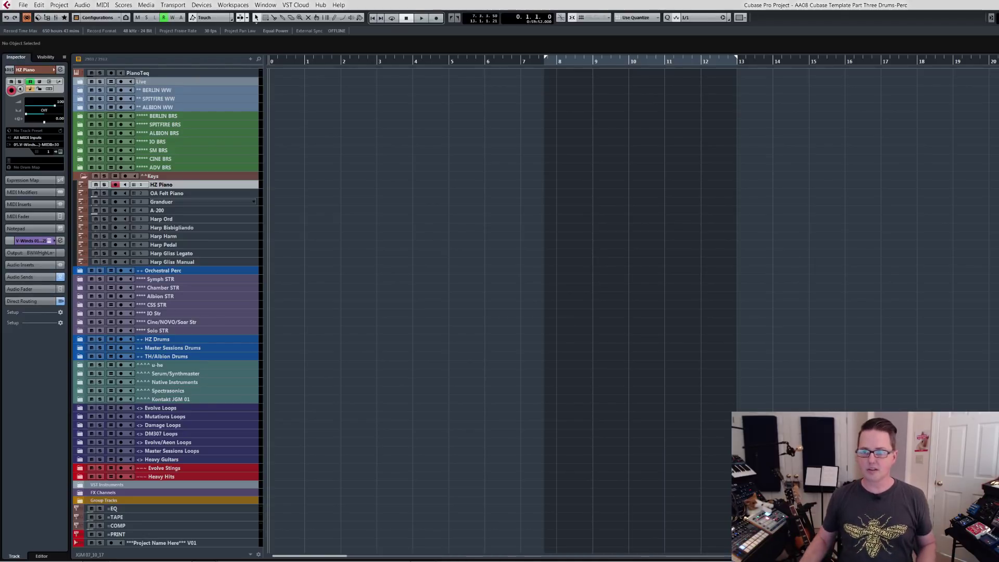
Step: Select the OA Felt Piano track and the Harp Ord track in the Keys folder to review them
{"action": "key", "text": "F2"}
{"action": "left_click", "coordinate": [182, 193]}
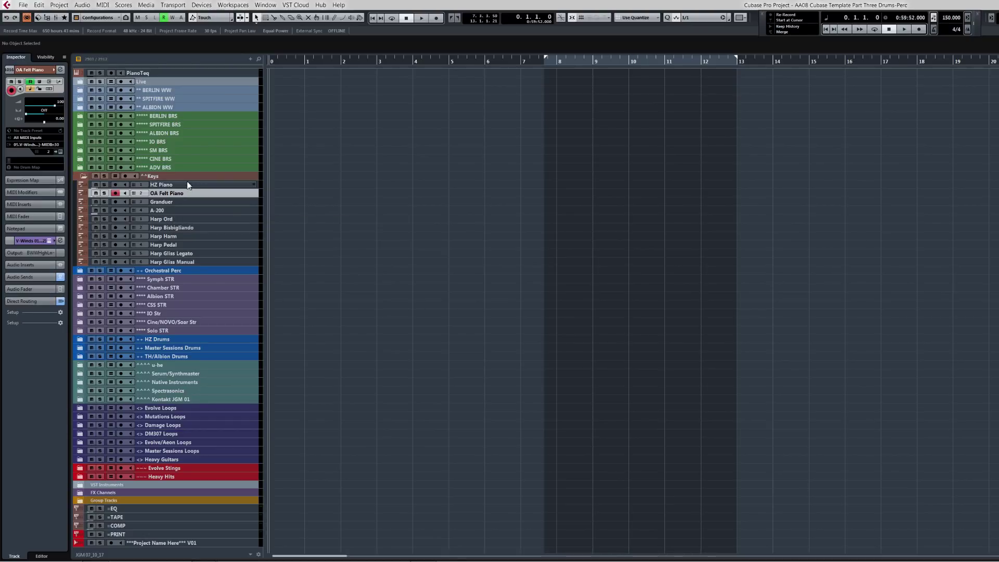
{"action": "left_click", "coordinate": [173, 217]}
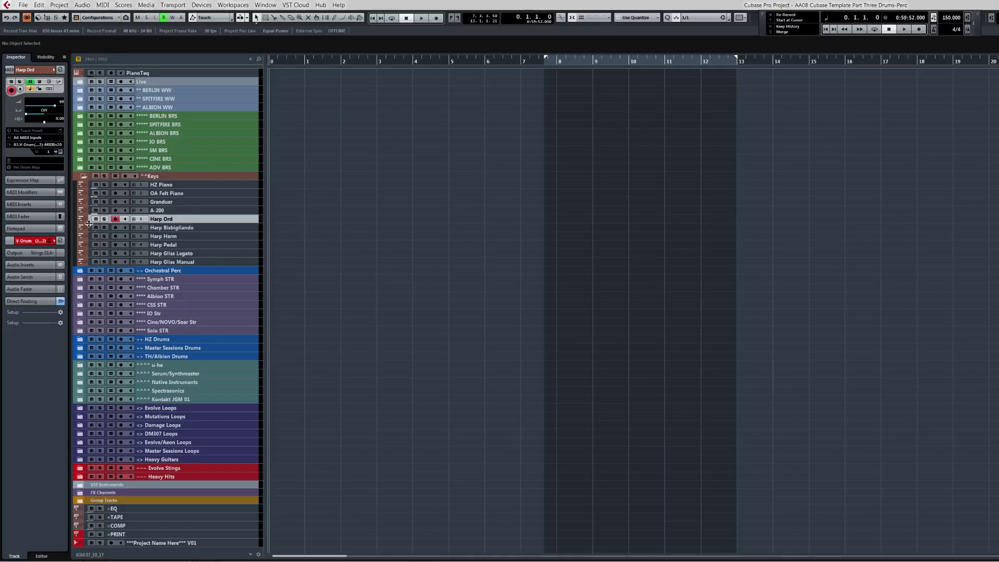
Step: Collapse the Keys folder and expand the Orchestral Perc folder
{"action": "left_click", "coordinate": [84, 177]}
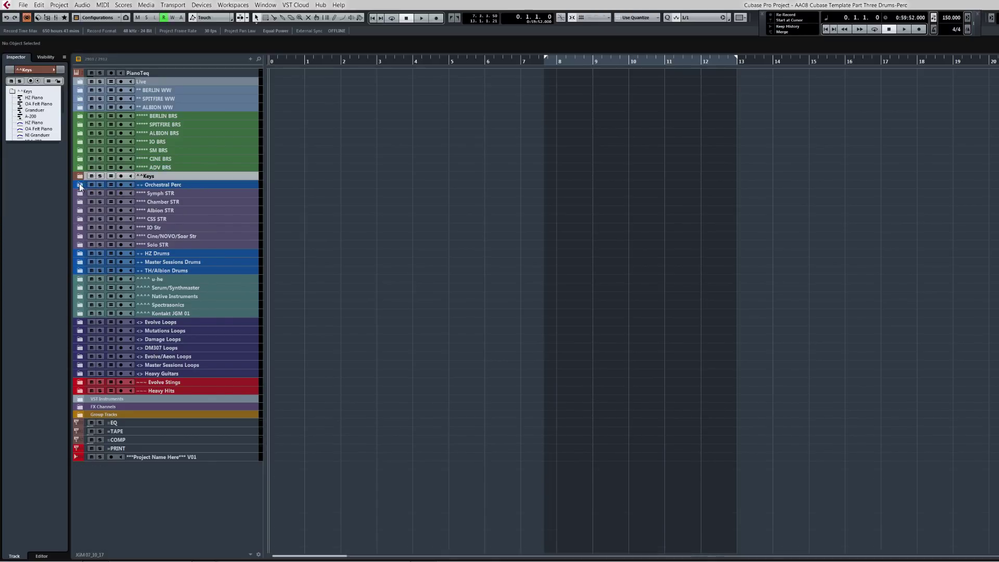
{"action": "left_click", "coordinate": [79, 184]}
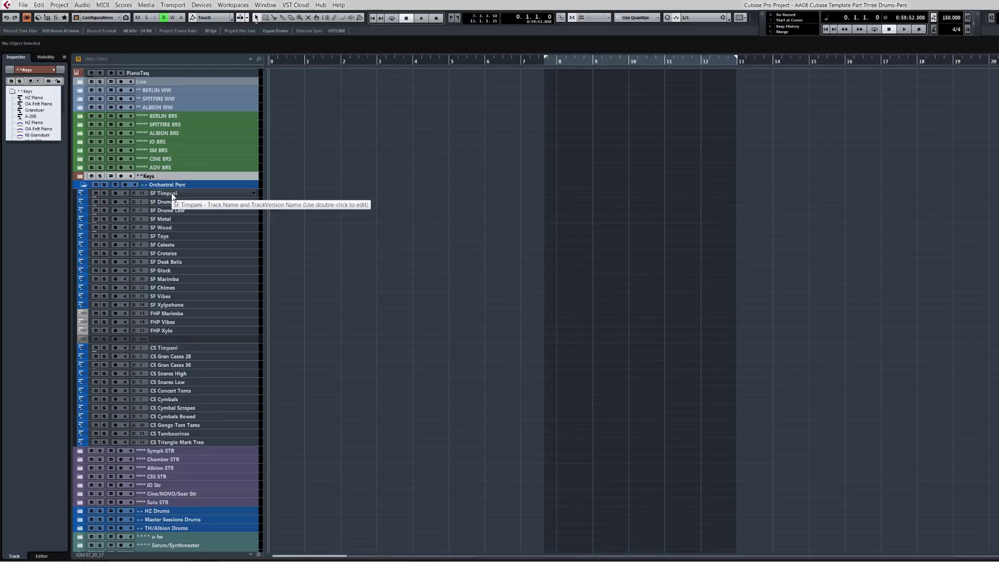
Step: Record a four-bar MIDI part on the SF Timpani track from the start of the project
{"action": "left_click", "coordinate": [173, 195]}
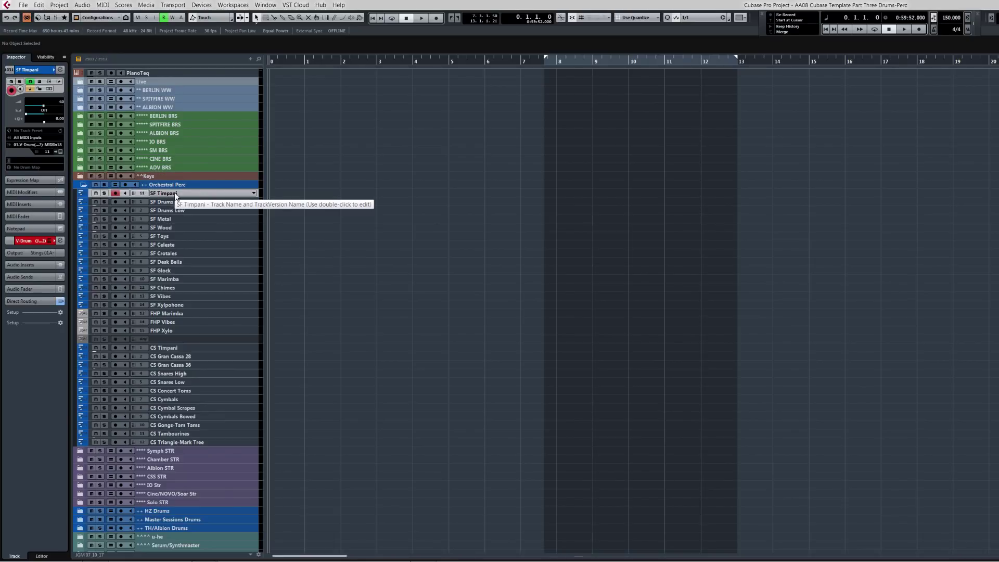
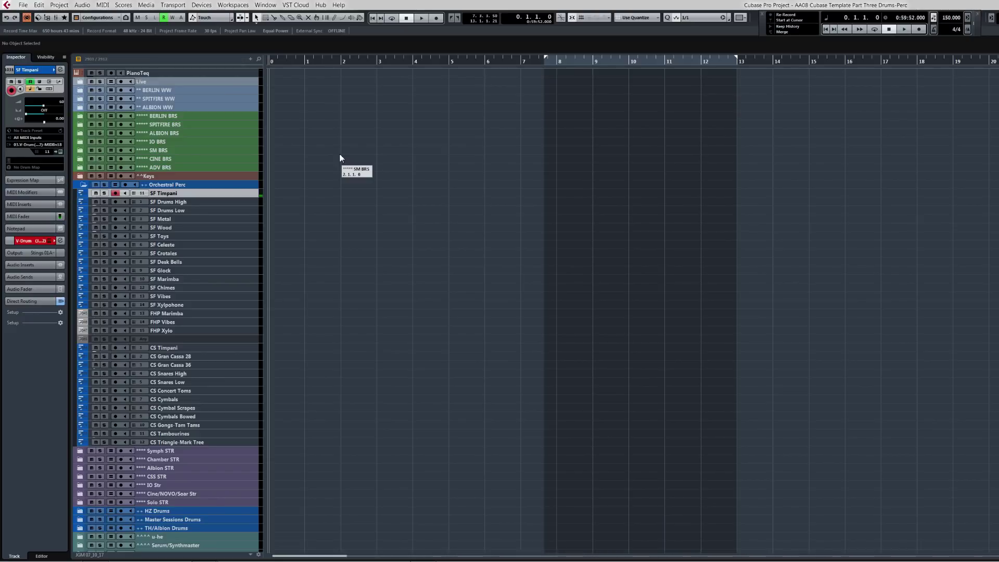
{"action": "key", "text": "KP_Multiply"}
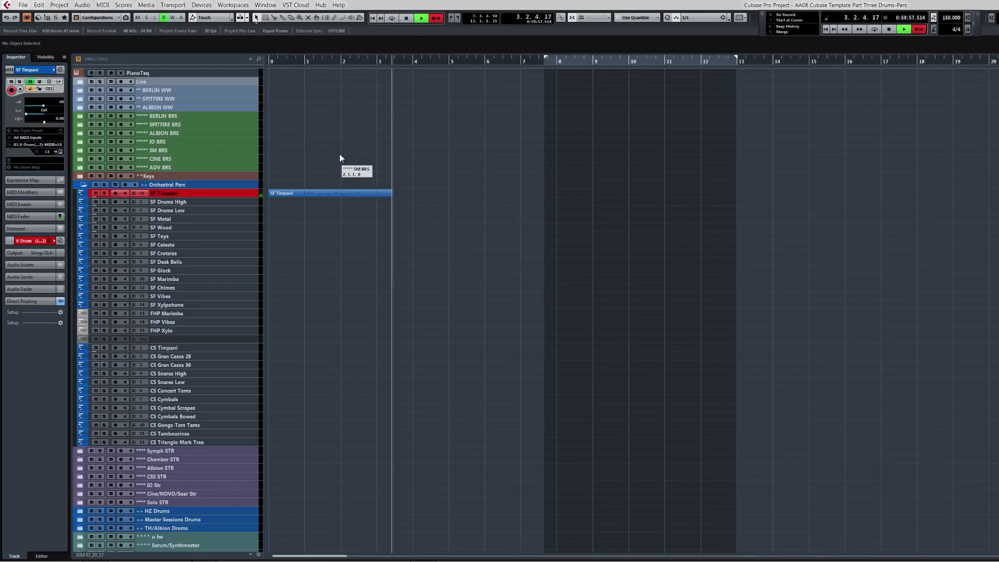
{"action": "key", "text": "space"}
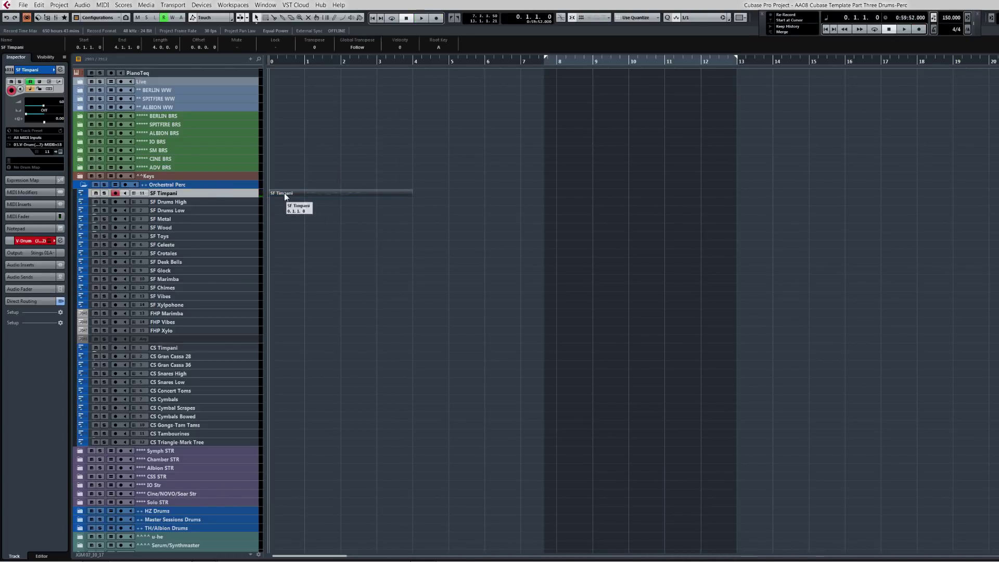
Step: Copy the SF Timpani part to the same position on the CS Timpani track and play it back soloed
{"action": "left_click_drag", "start_coordinate": [276, 201], "coordinate": [277, 350]}
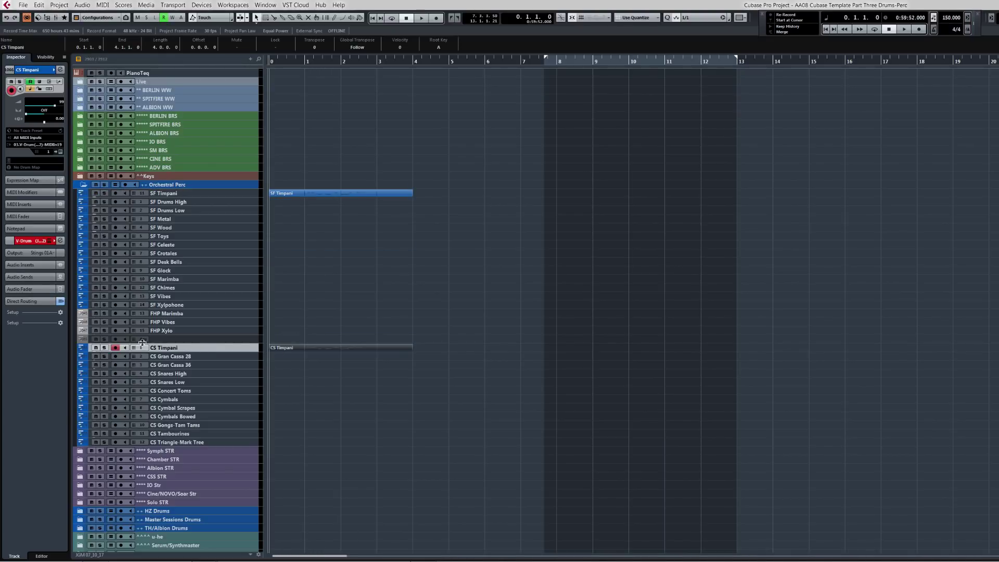
{"action": "left_click", "coordinate": [104, 347]}
{"action": "key", "text": "space"}
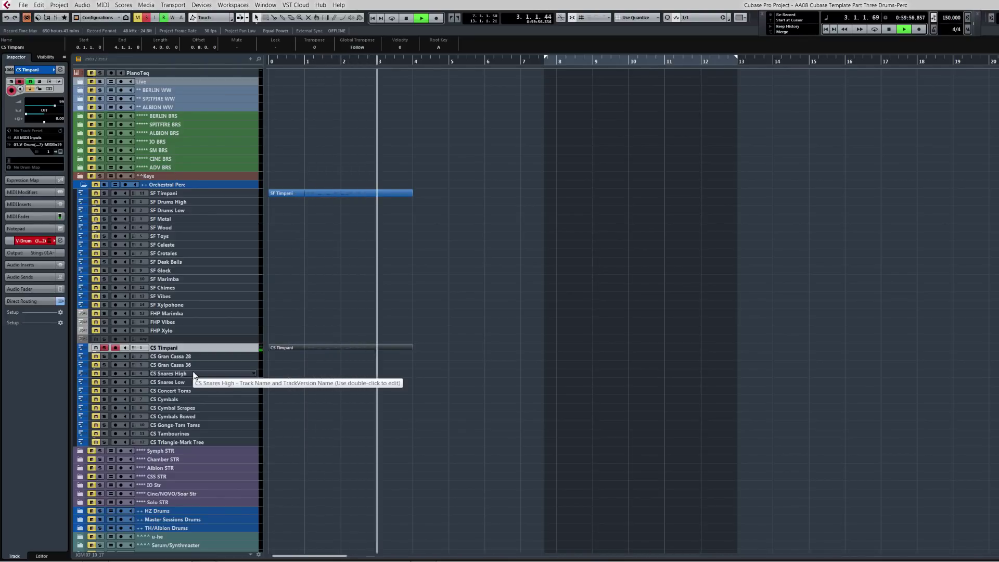
{"action": "key", "text": "space"}
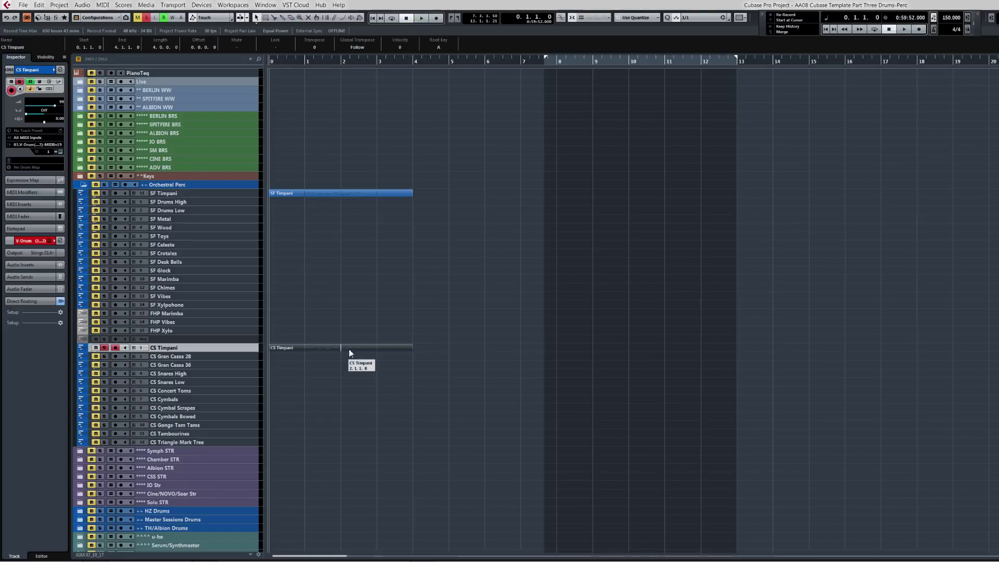
Step: Open the CS Timpani part for note editing and lengthen its last note to about 0.3.1.105
{"action": "double_click", "coordinate": [352, 348]}
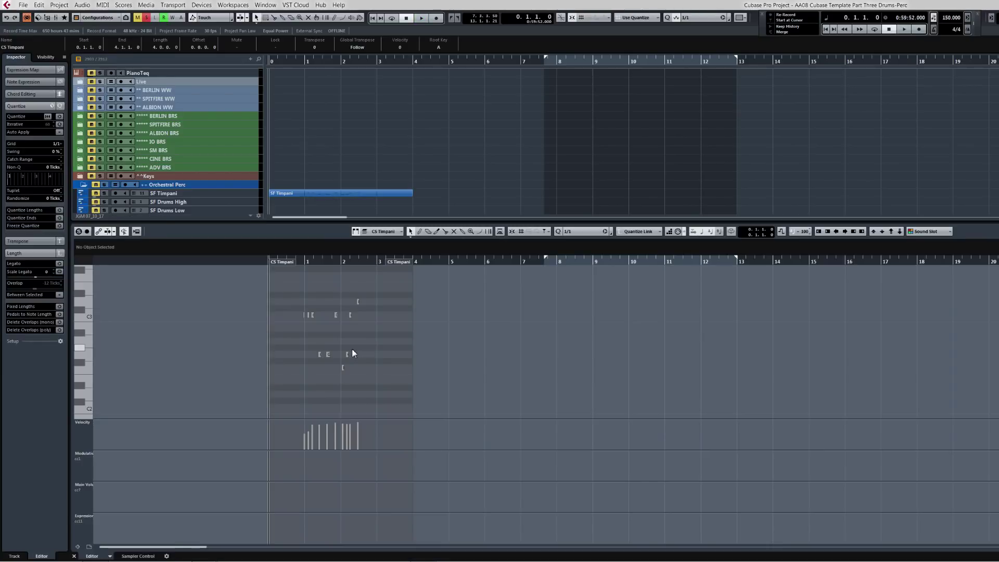
{"action": "left_click", "coordinate": [358, 301]}
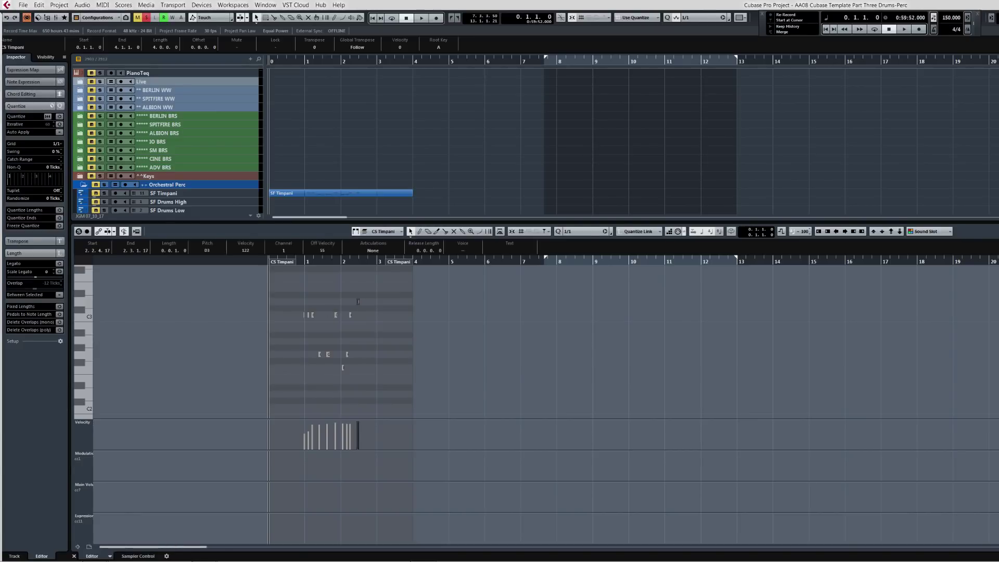
{"action": "left_click_drag", "start_coordinate": [358, 301], "coordinate": [387, 302]}
Step: Play back the edited CS Timpani part from just before bar 1, keeping return to start on stop active, and close the note editor
{"action": "left_click", "coordinate": [303, 261]}
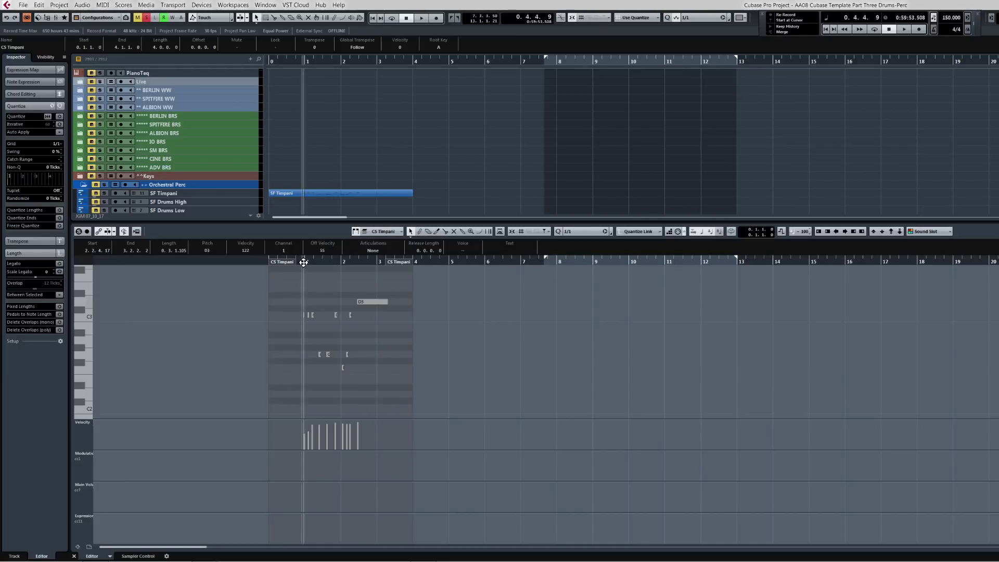
{"action": "key", "text": "shift+space"}
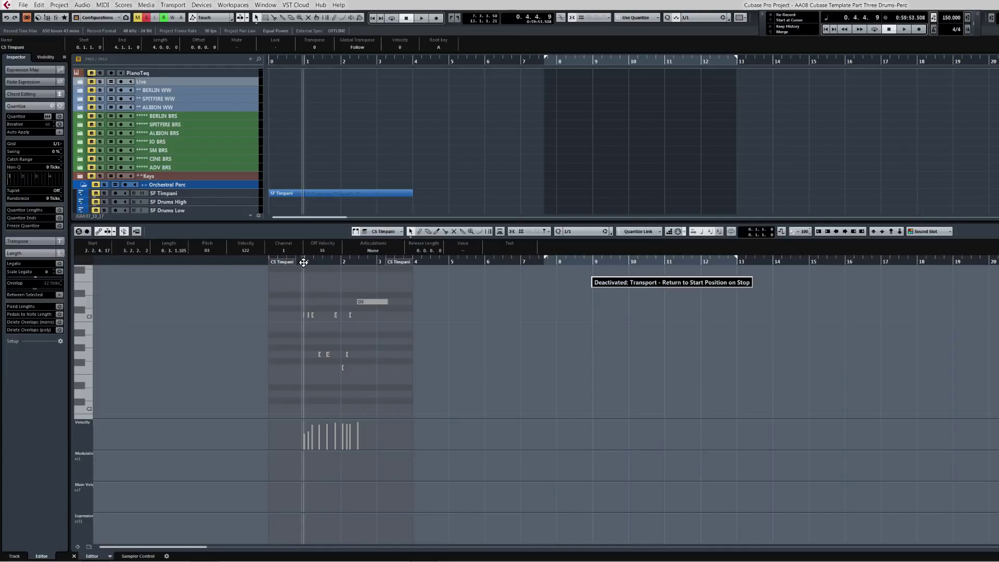
{"action": "key", "text": "shift+space"}
{"action": "key", "text": "space"}
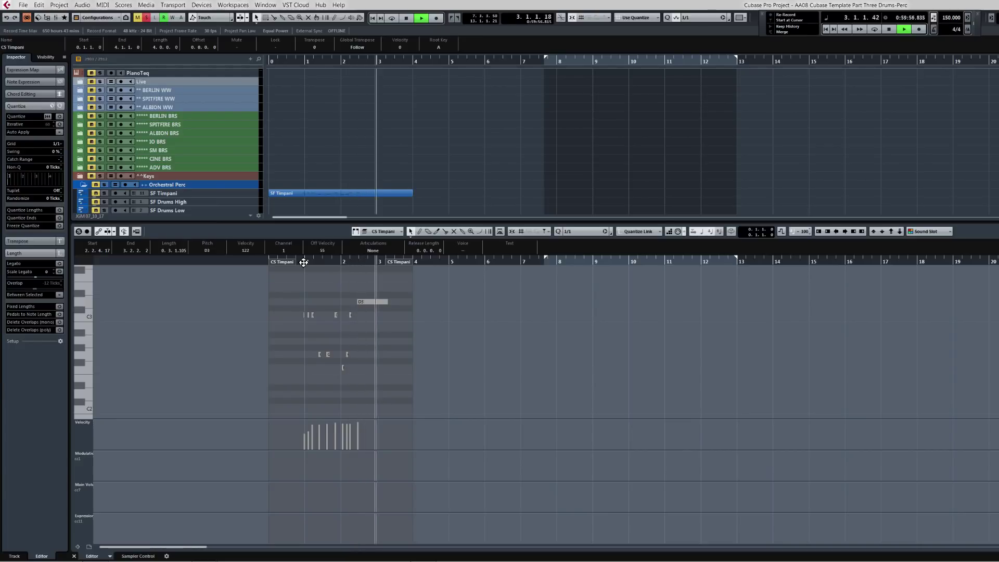
{"action": "key", "text": "space"}
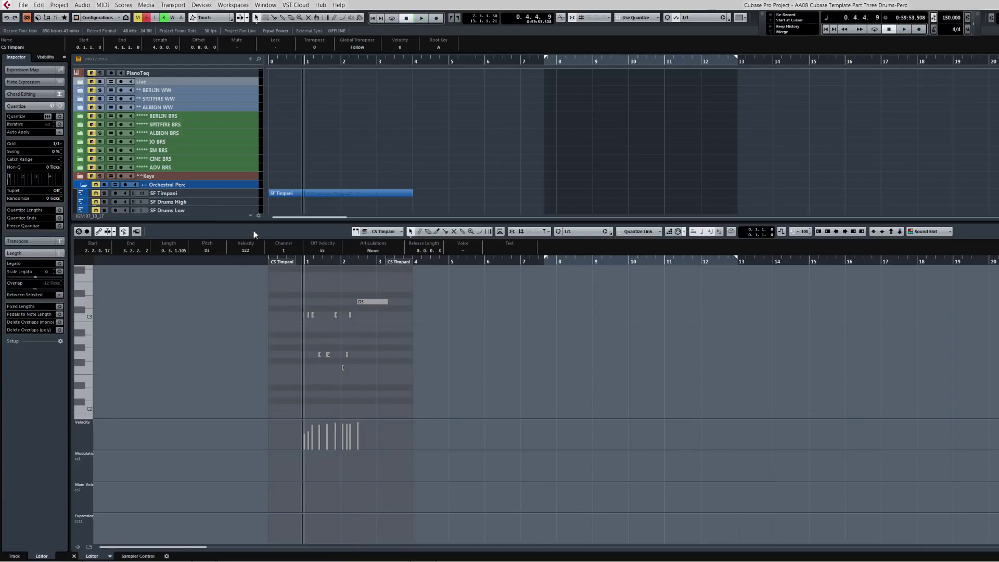
{"action": "key", "text": "ctrl+e"}
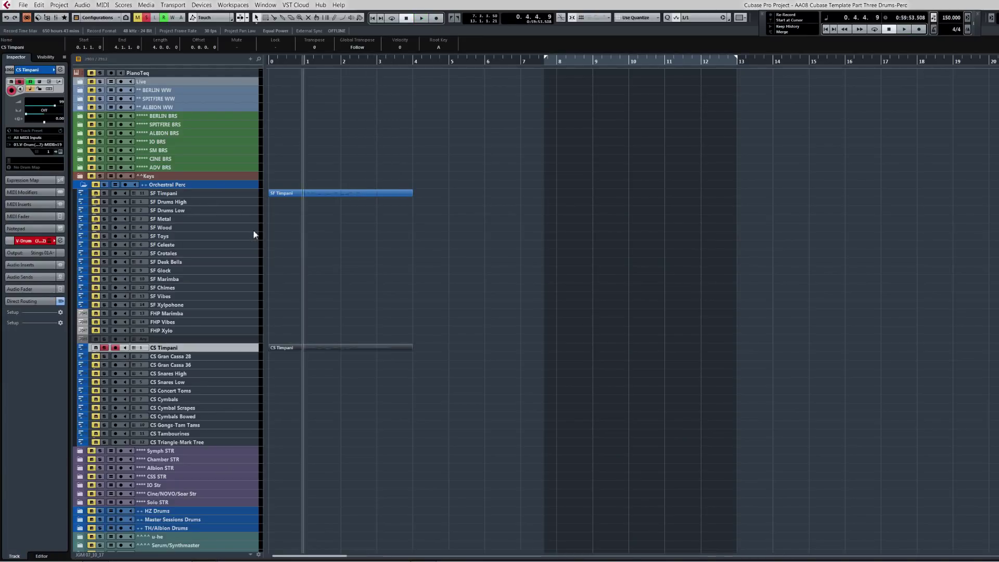
Step: Solo the SF Timpani track and play its part from just before bar 1
{"action": "left_click", "coordinate": [318, 193]}
{"action": "key", "text": "s"}
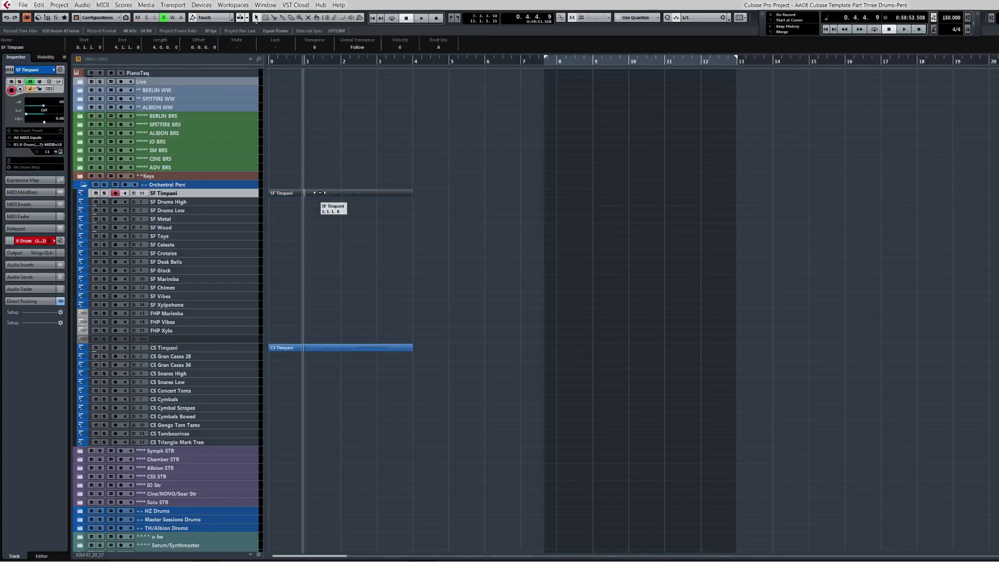
{"action": "key", "text": "s"}
{"action": "key", "text": "space"}
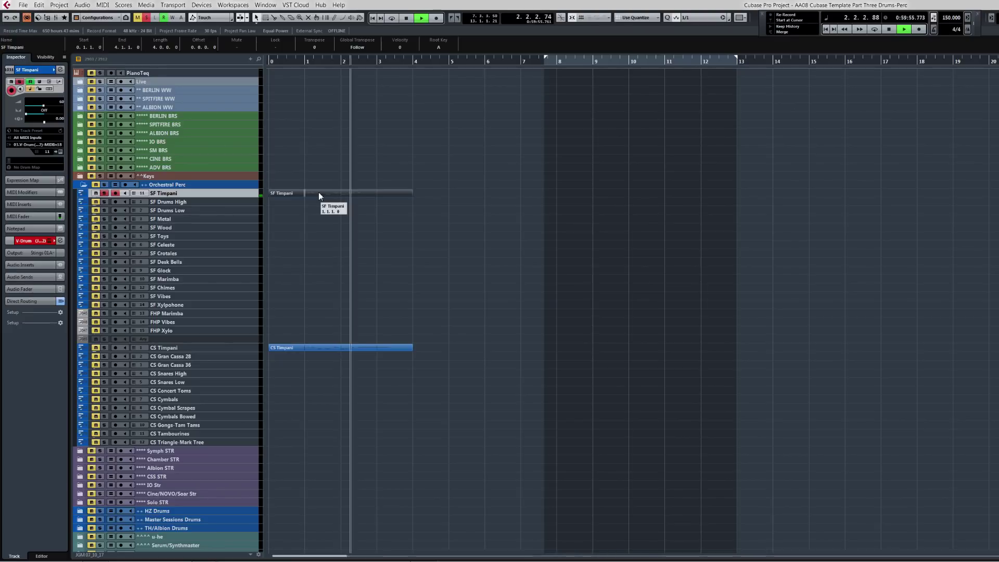
{"action": "key", "text": "space"}
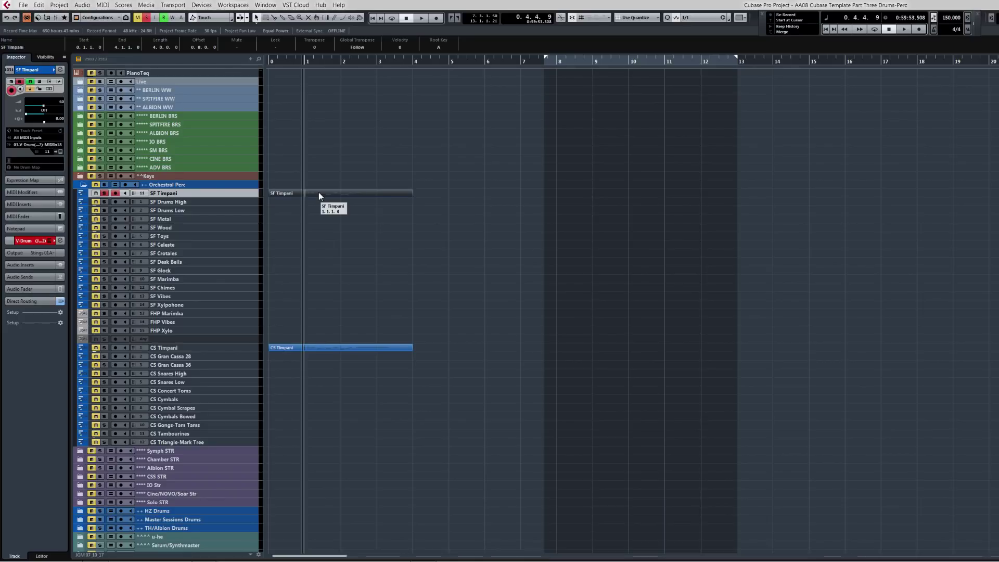
Step: Solo the CS Timpani track and play its part for comparison with the SF Timpani
{"action": "left_click", "coordinate": [326, 348]}
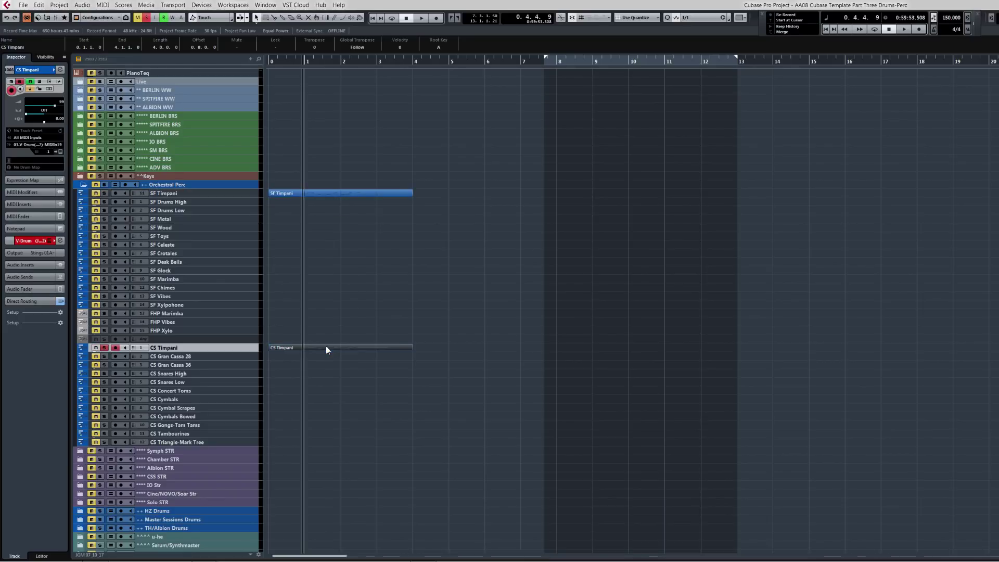
{"action": "key", "text": "s"}
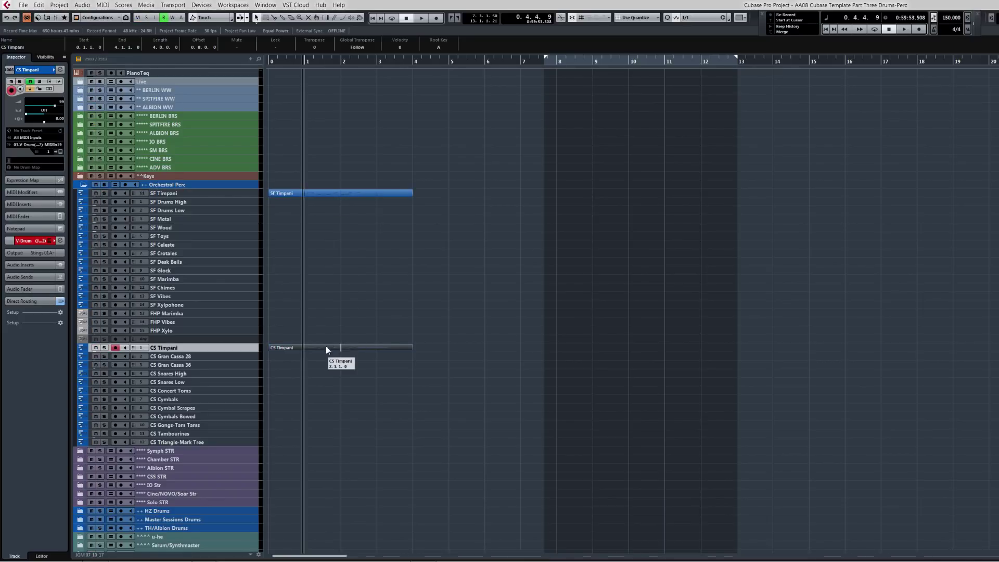
{"action": "key", "text": "s"}
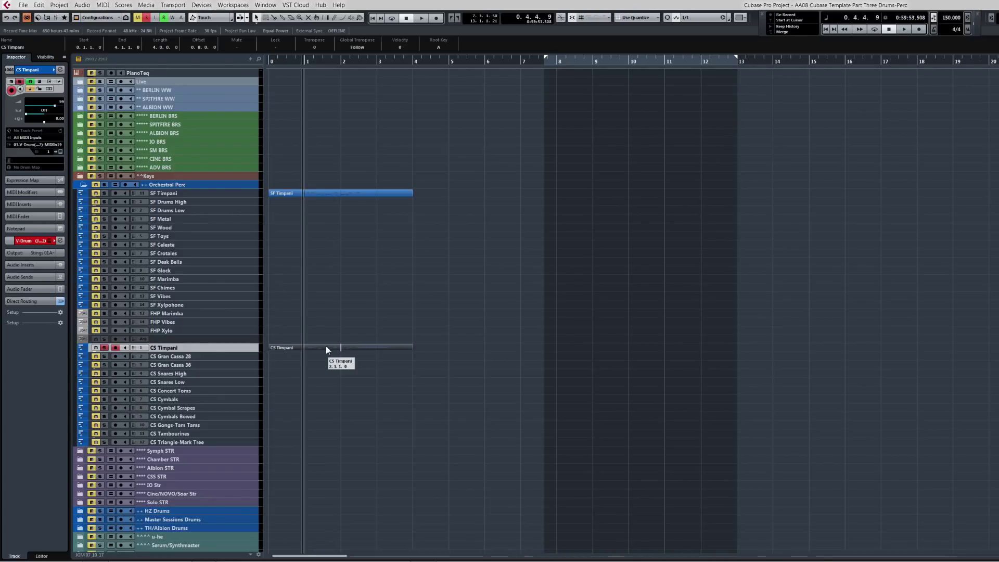
{"action": "key", "text": "space"}
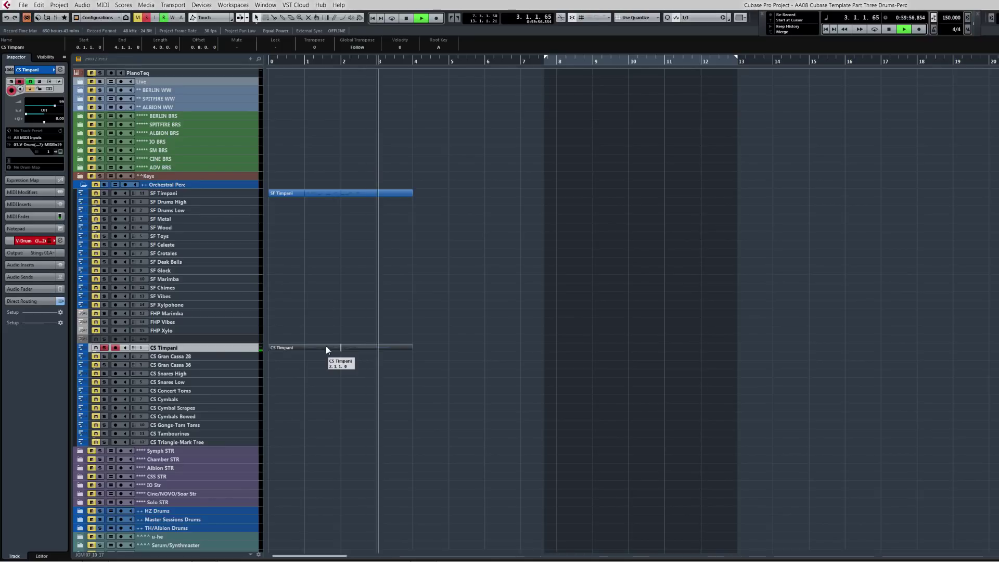
{"action": "key", "text": "space"}
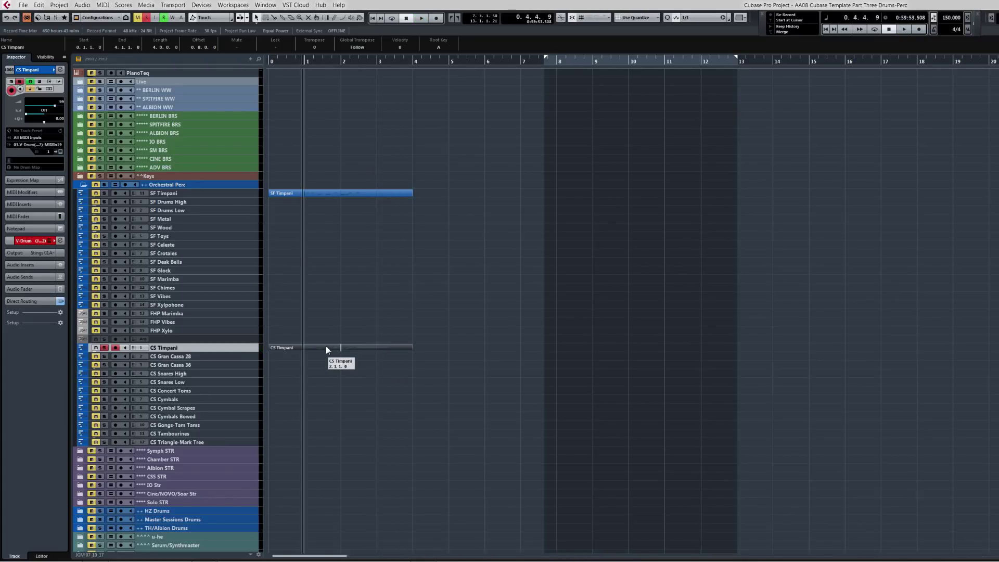
Step: Reselect the CS Timpani part and leave its track neither soloed nor muted
{"action": "left_click", "coordinate": [297, 193]}
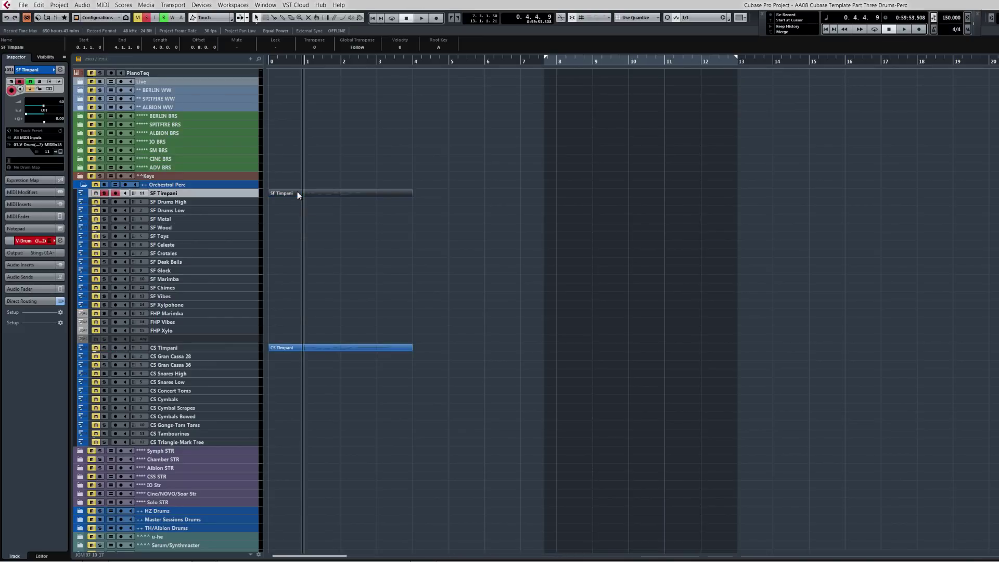
{"action": "left_click", "coordinate": [295, 348]}
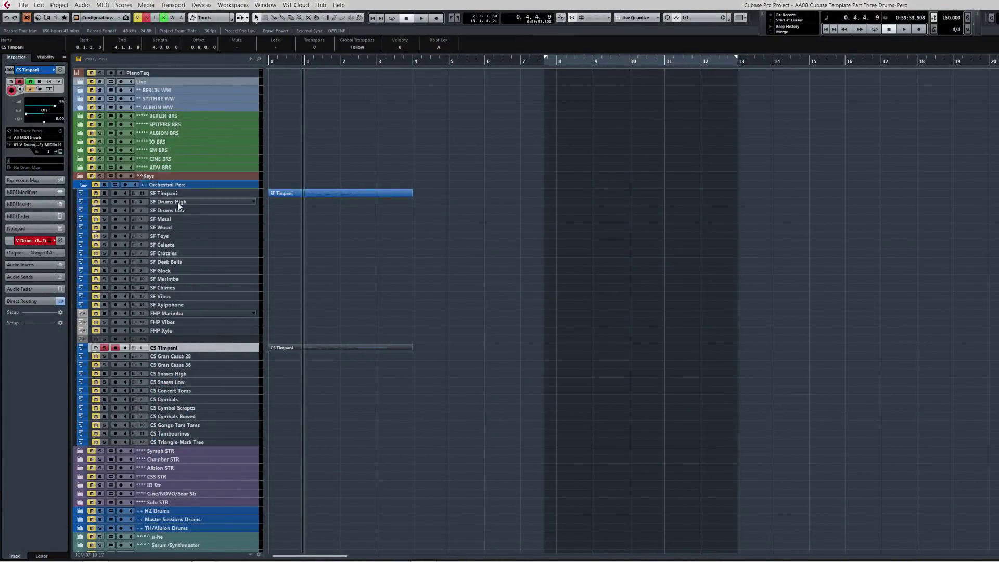
{"action": "key", "text": "s"}
{"action": "key", "text": "m"}
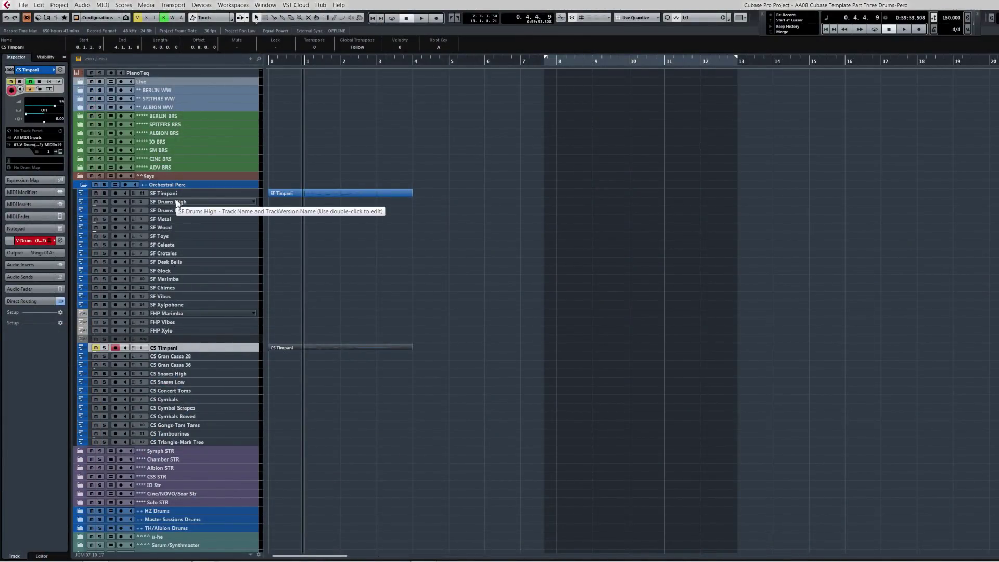
{"action": "left_click", "coordinate": [97, 348]}
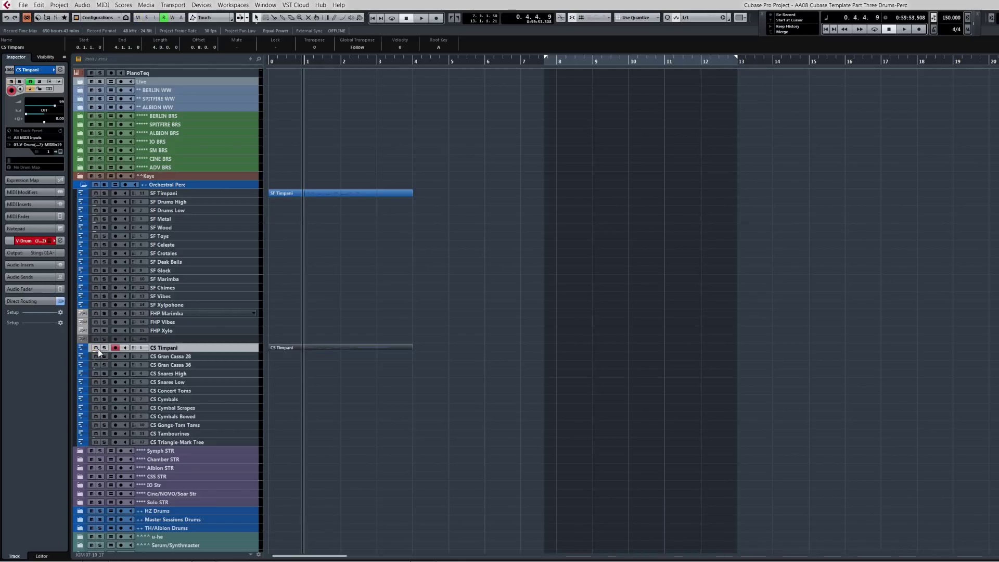
Step: Select the SF Drums Low, CS Concert Toms and SF Drums High tracks in turn to review their drum sounds
{"action": "left_click", "coordinate": [185, 210]}
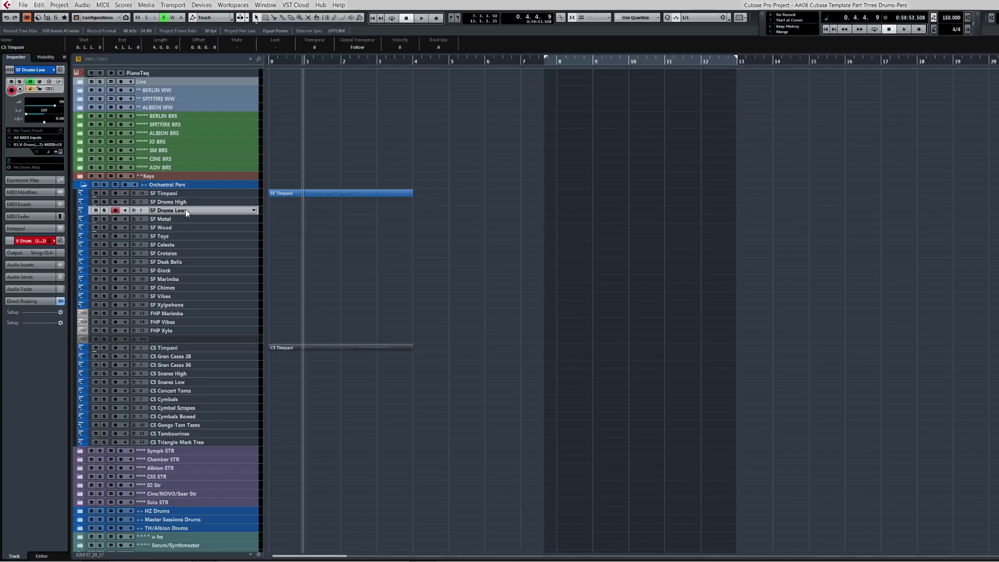
{"action": "left_click", "coordinate": [202, 391]}
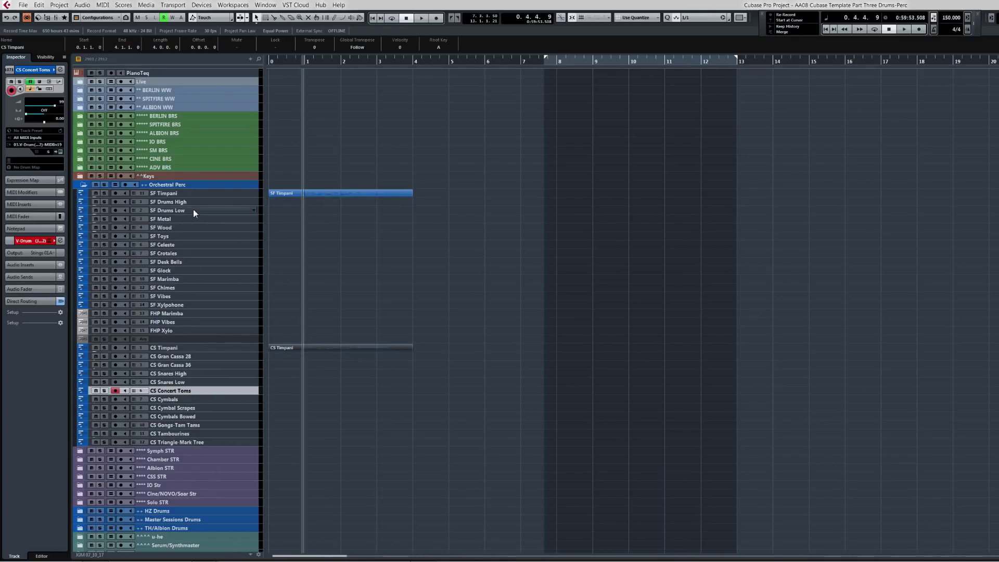
{"action": "left_click", "coordinate": [174, 203]}
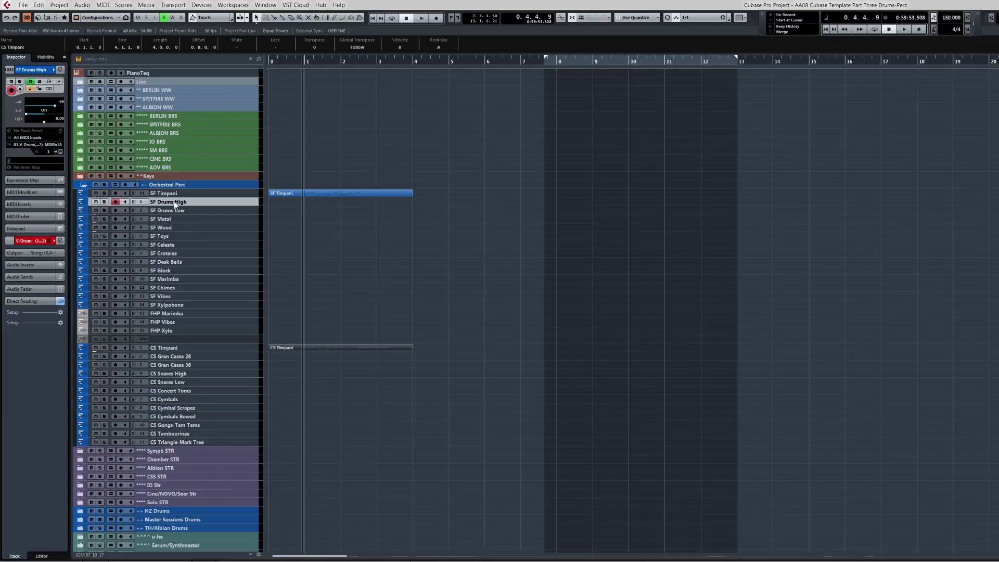
Step: Switch to Vienna Ensemble Pro, inspect the Drums - High instrument in the SF Orch Perc channel's Kontakt, and return to Cubase
{"action": "key", "text": "super+5"}
{"action": "key", "text": "super+5"}
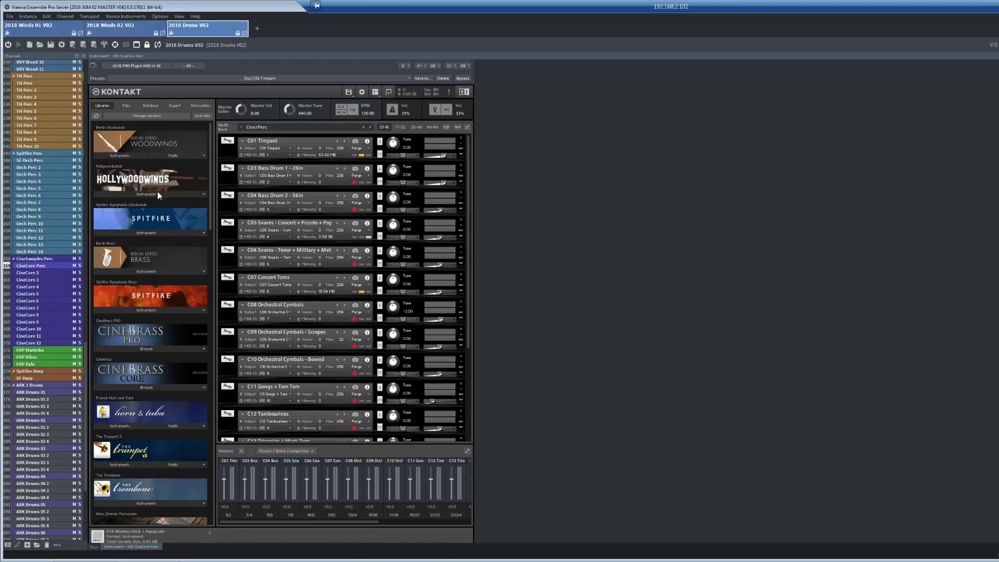
{"action": "left_click", "coordinate": [94, 547]}
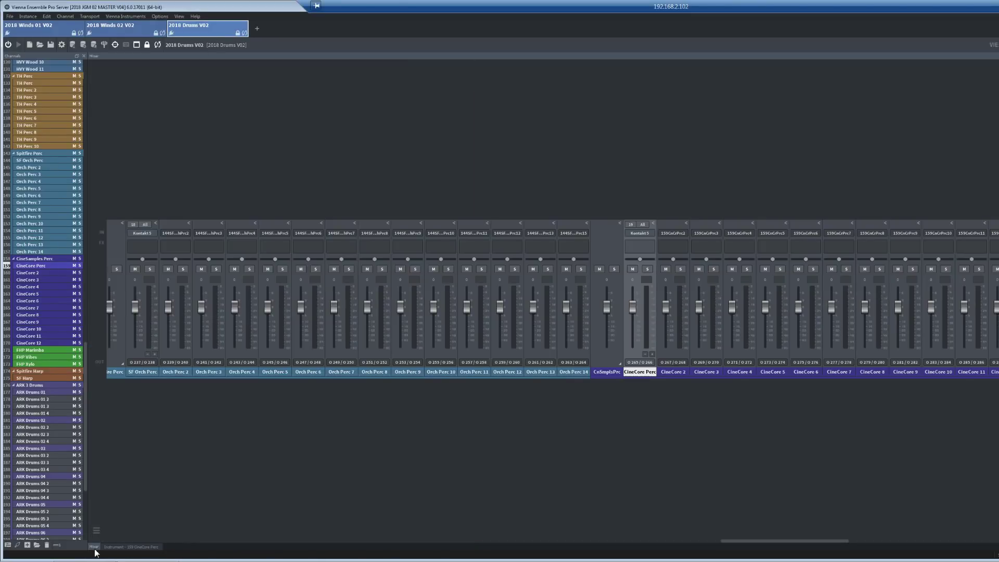
{"action": "double_click", "coordinate": [142, 370]}
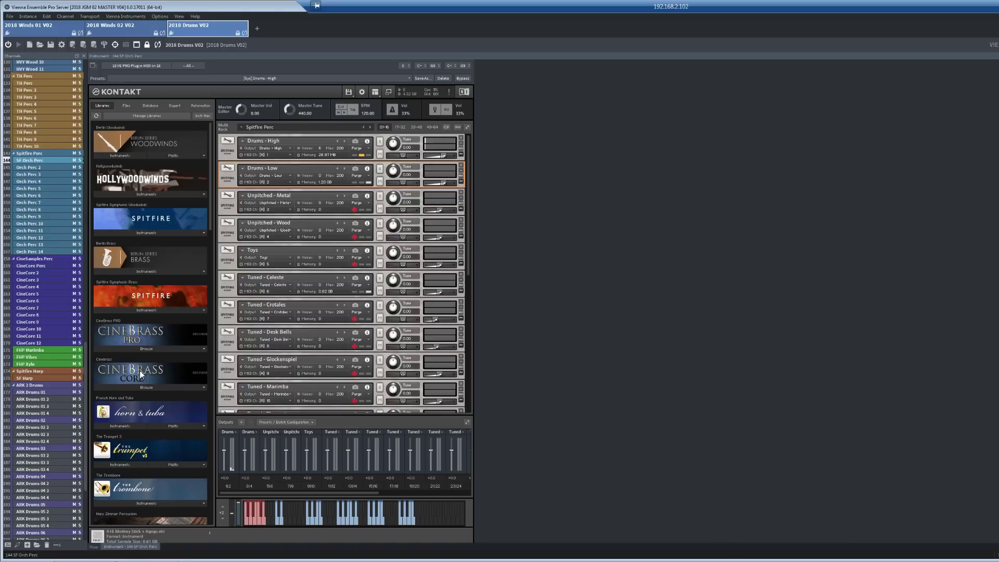
{"action": "left_click", "coordinate": [232, 147]}
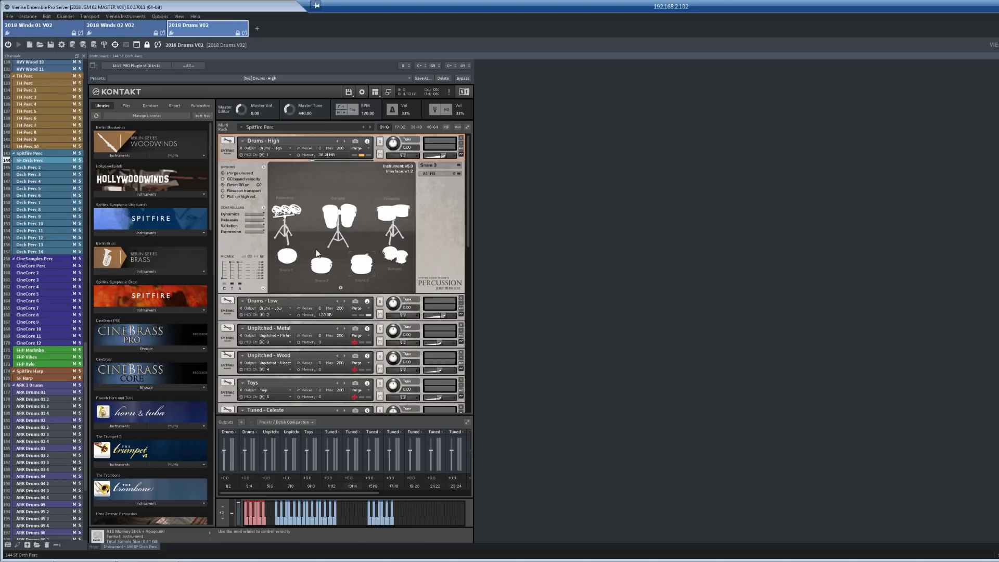
{"action": "left_click", "coordinate": [228, 141]}
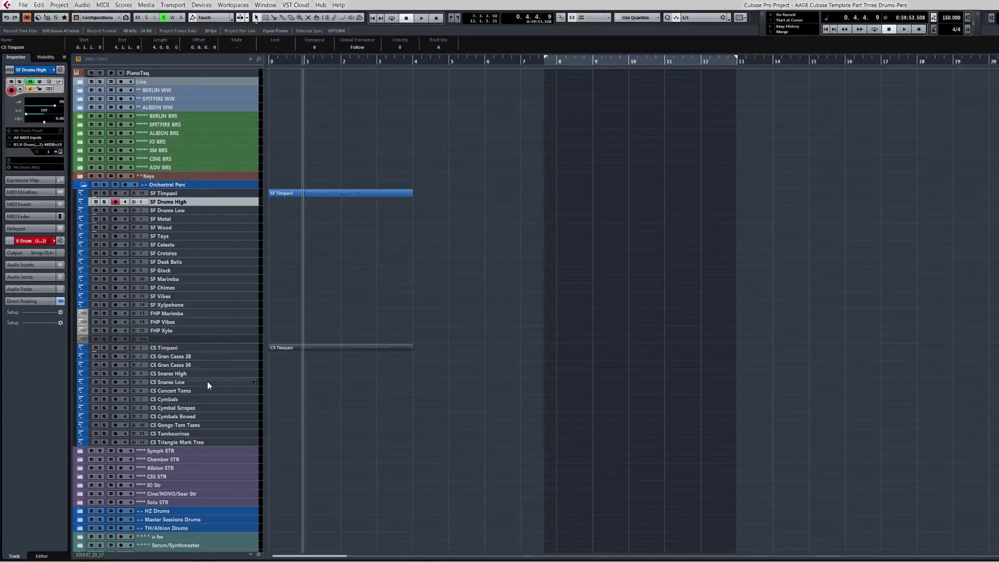
Step: Select CS Snares High, CS Snares Low, SF Celeste, SF Xylpohone and SF Marimba in turn to review their sounds
{"action": "left_click", "coordinate": [189, 373]}
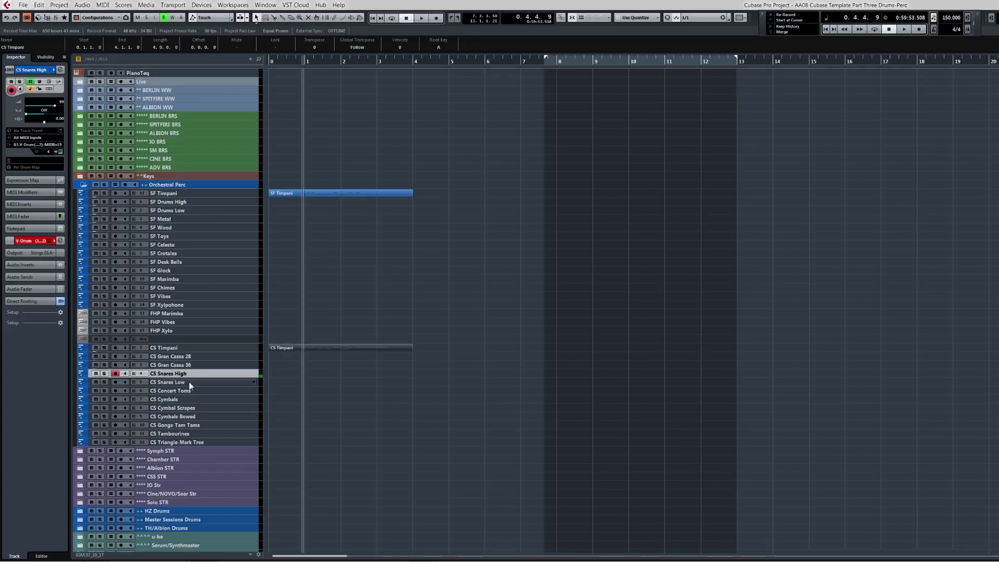
{"action": "left_click", "coordinate": [189, 382]}
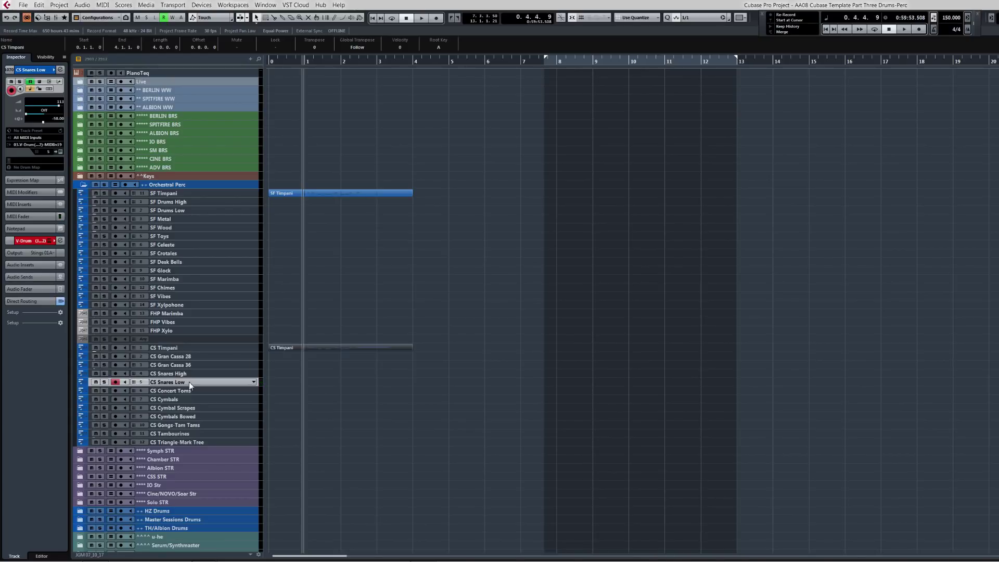
{"action": "left_click", "coordinate": [169, 244]}
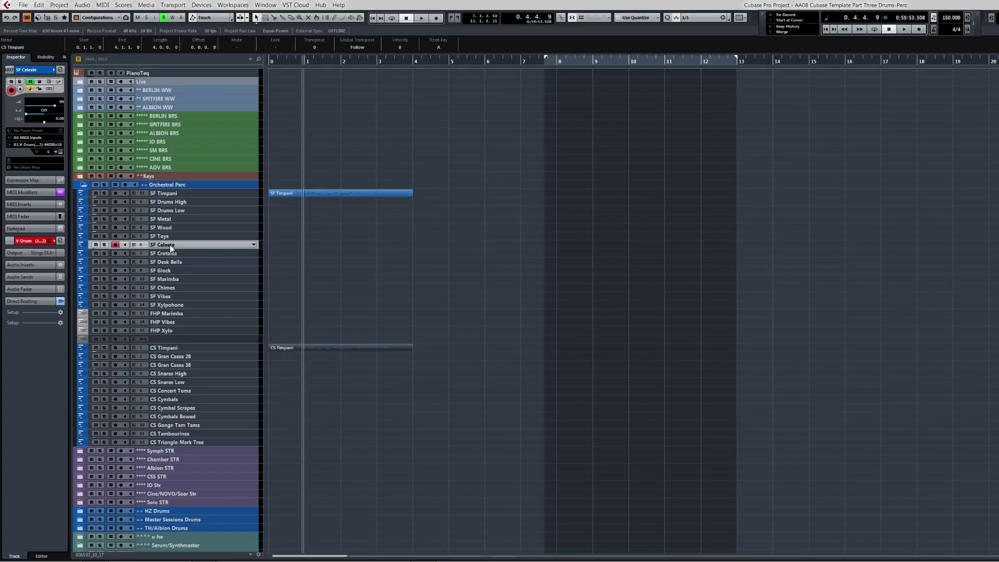
{"action": "left_click", "coordinate": [171, 307]}
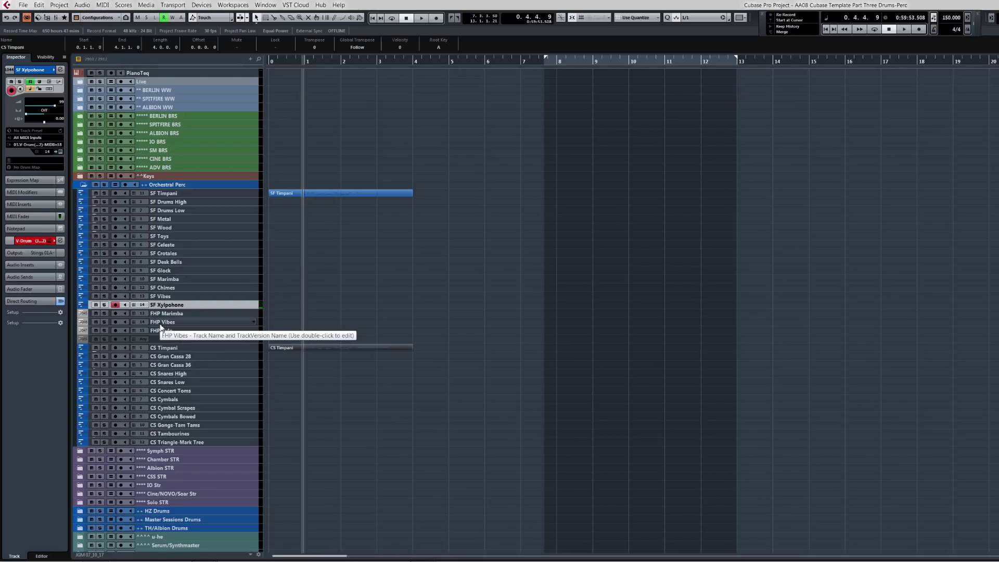
{"action": "left_click", "coordinate": [165, 281]}
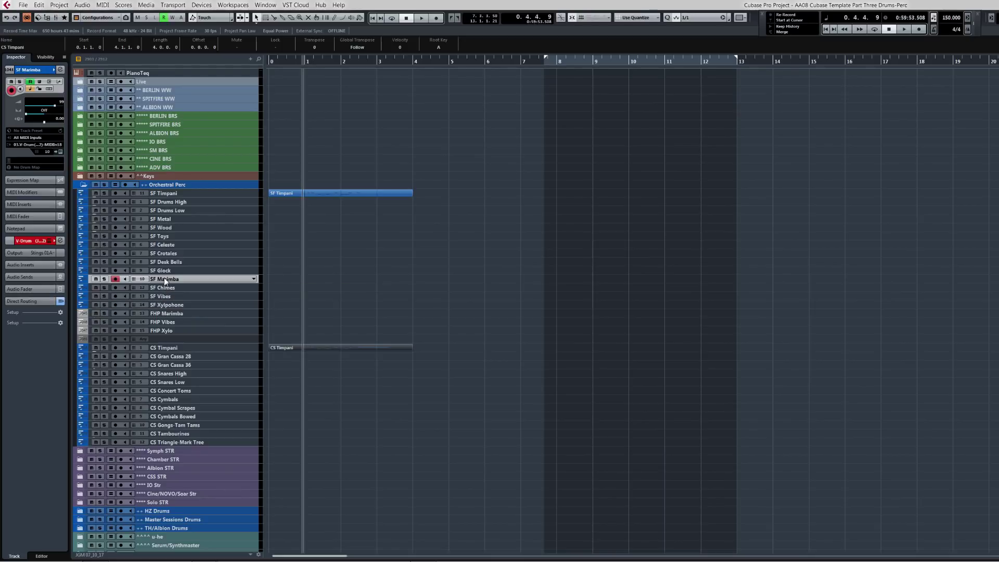